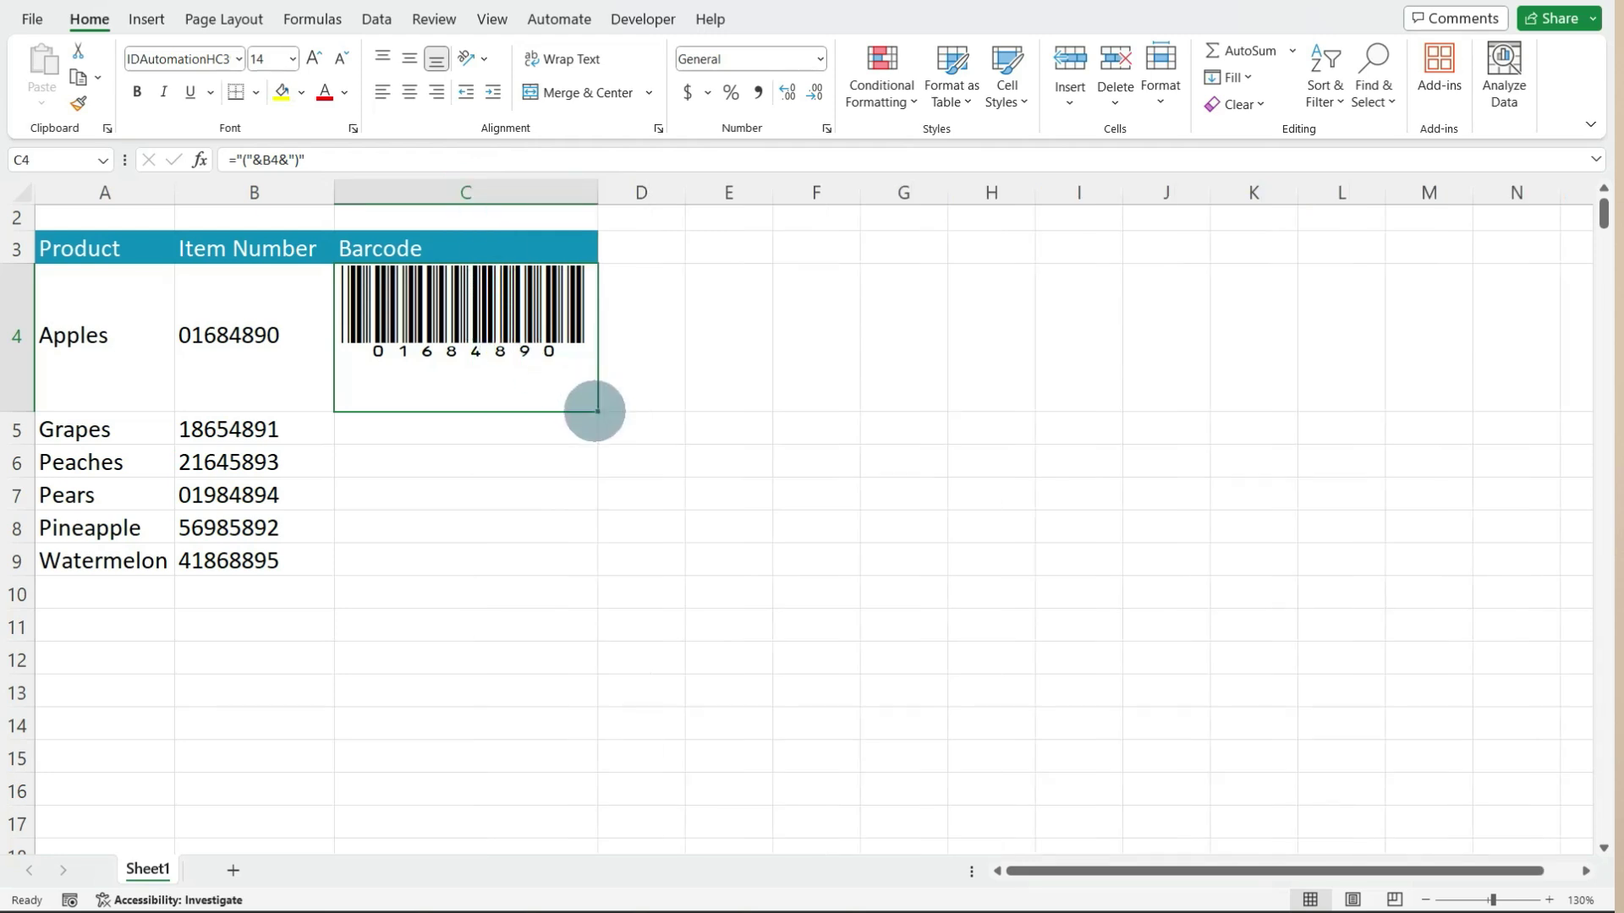
Copy the barcode formula down to C9 and fill G4's IDAutomationHC39M random barcode down to G7
double_click(596, 412)
scroll(598, 414, down, 2)
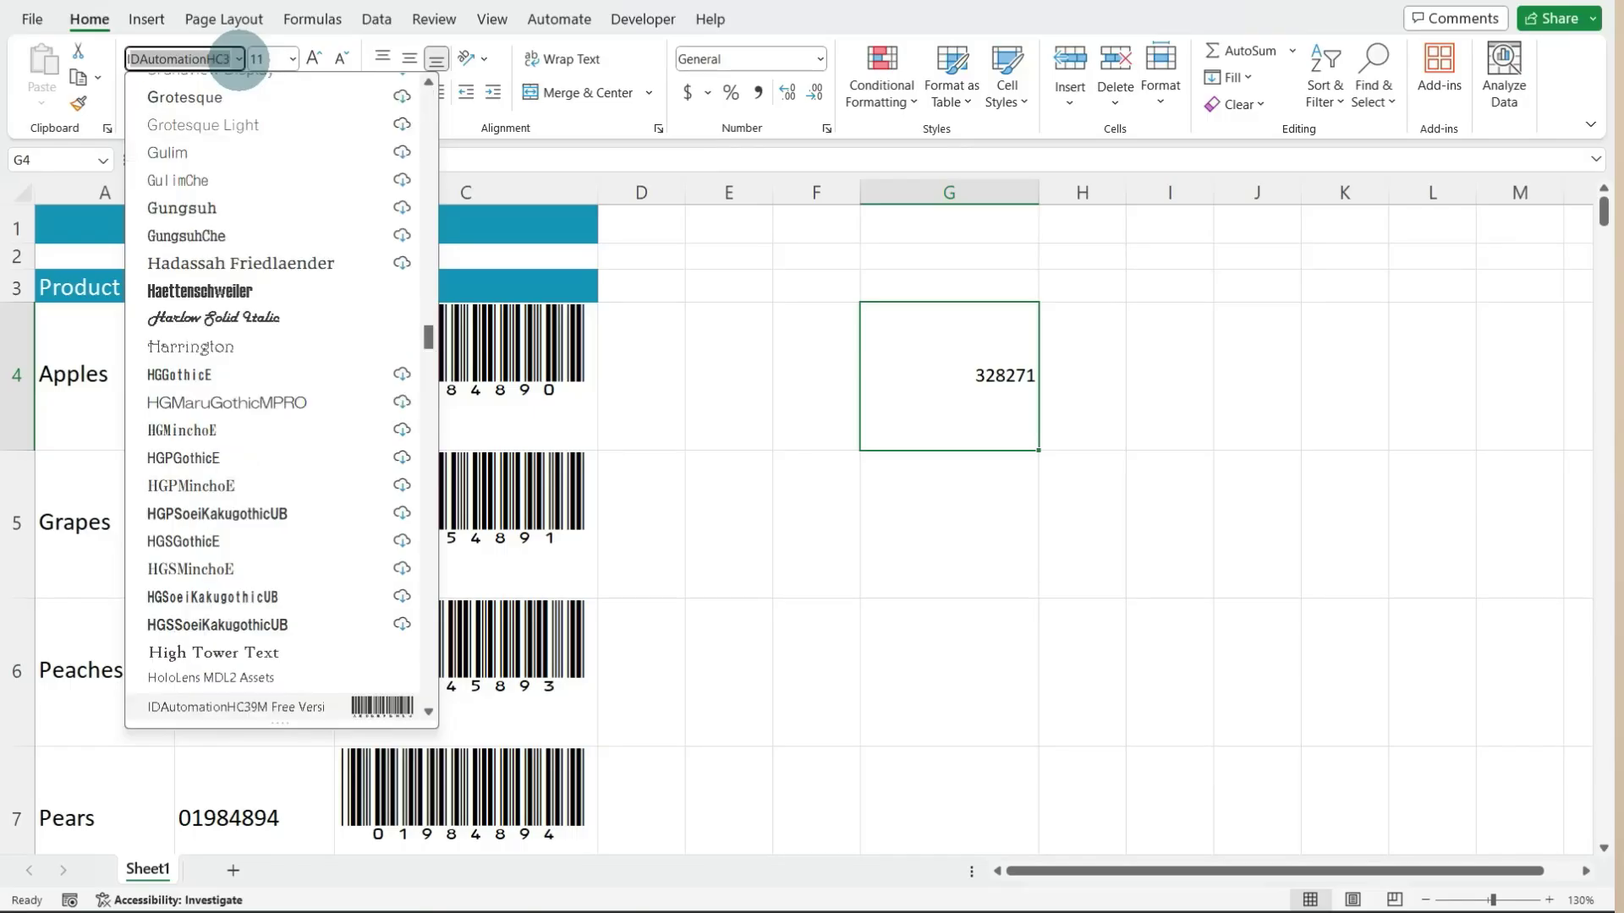
key(Return)
drag(1038, 450, 1035, 594)
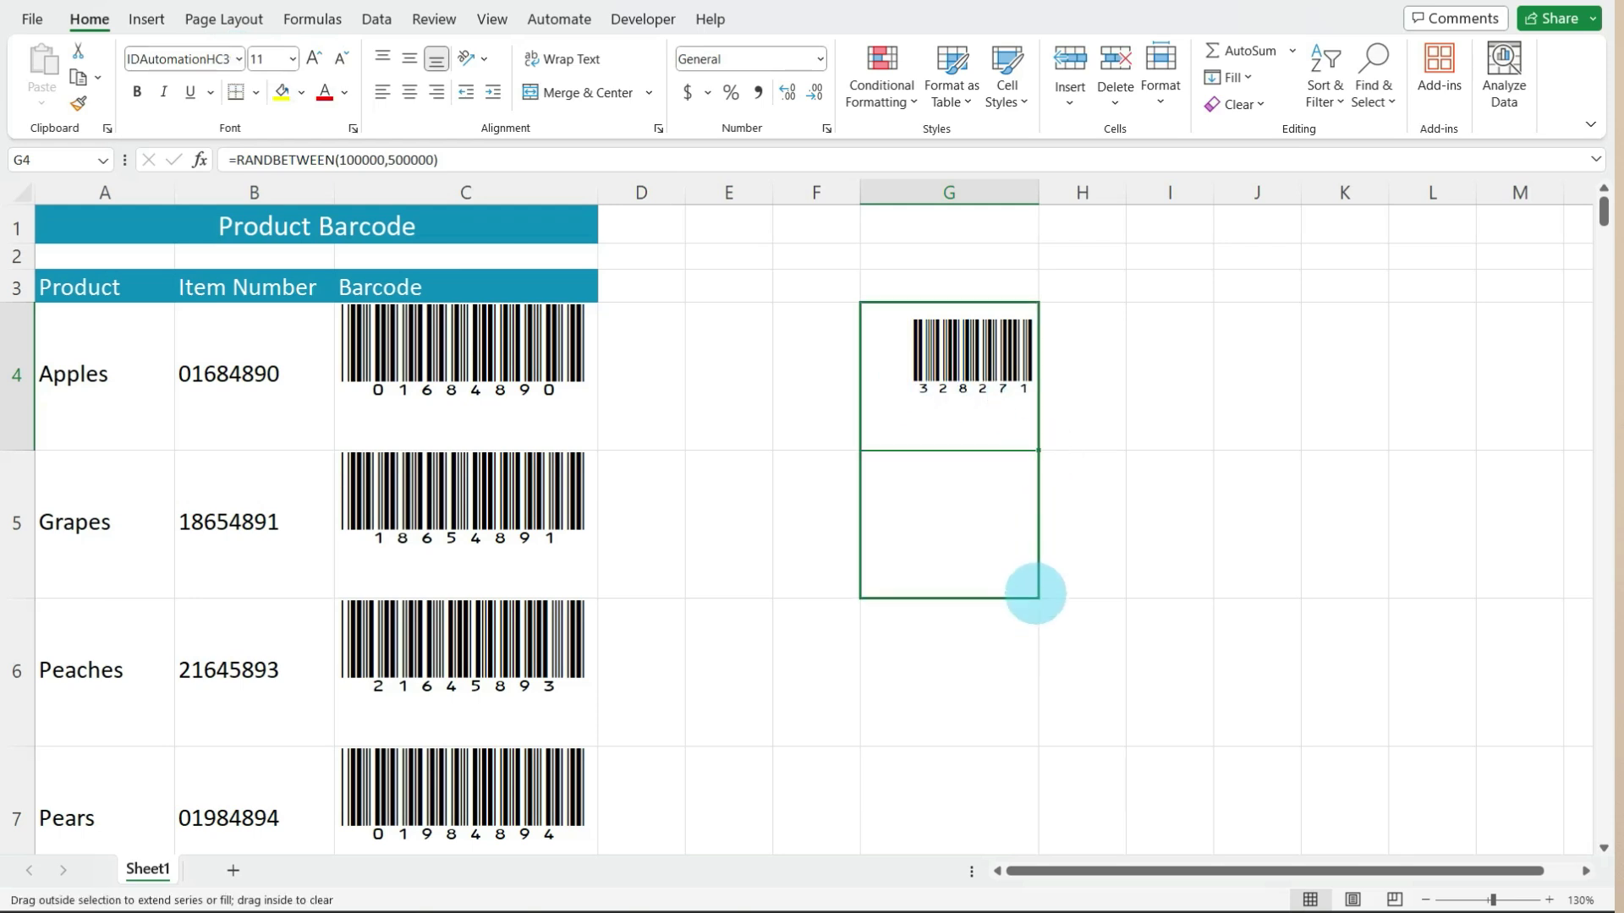
drag(1022, 802, 1021, 803)
scroll(974, 482, down, 1)
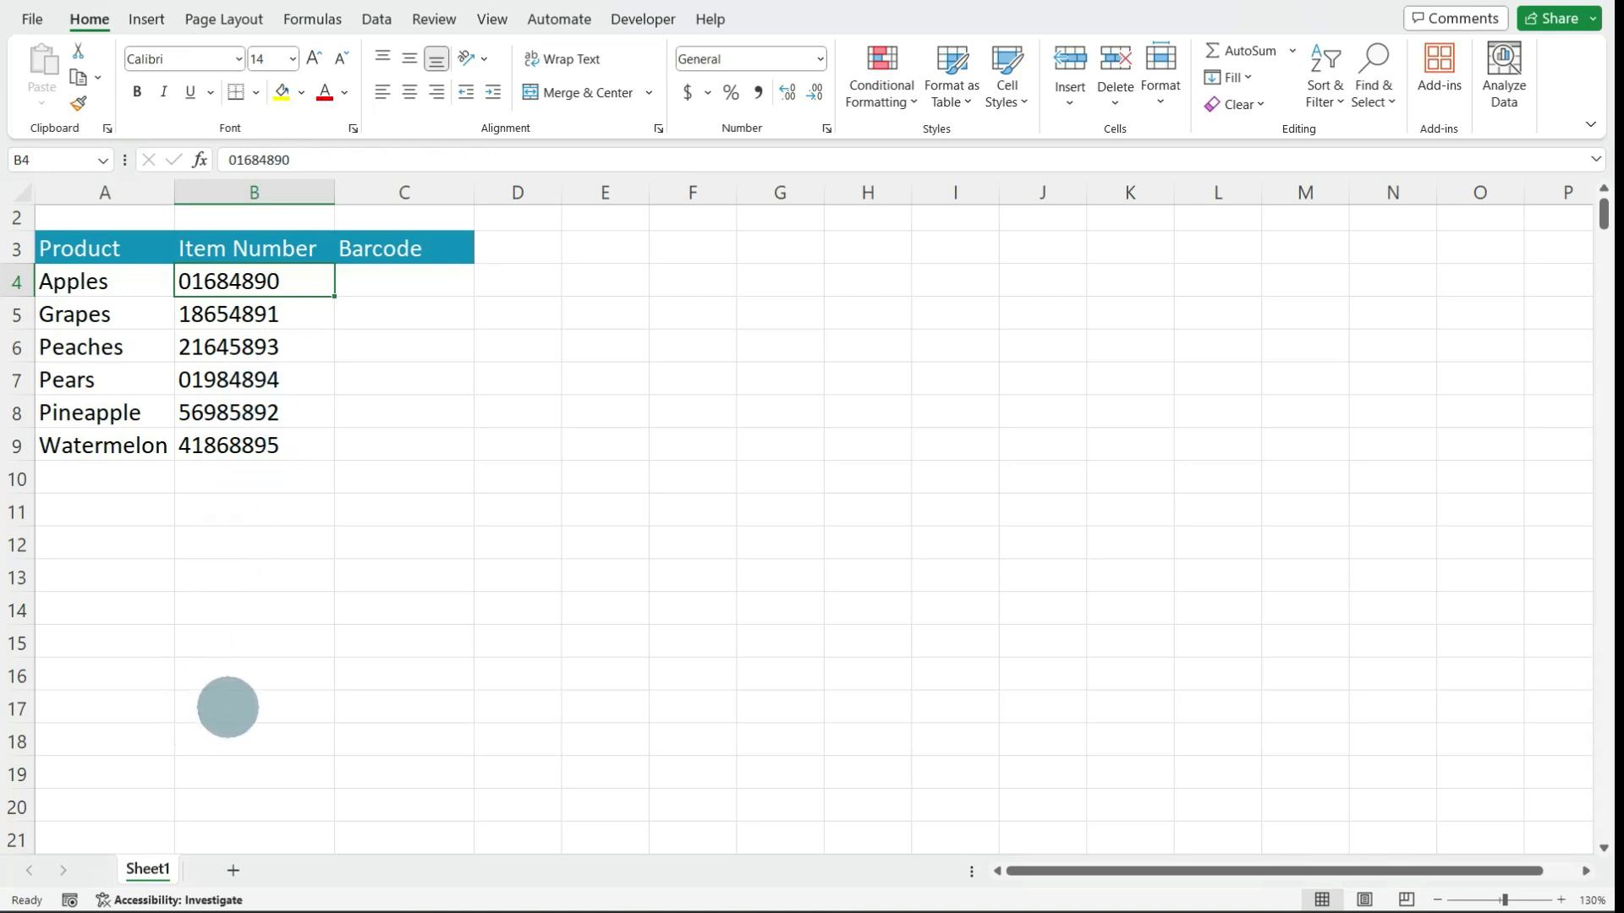
click(228, 707)
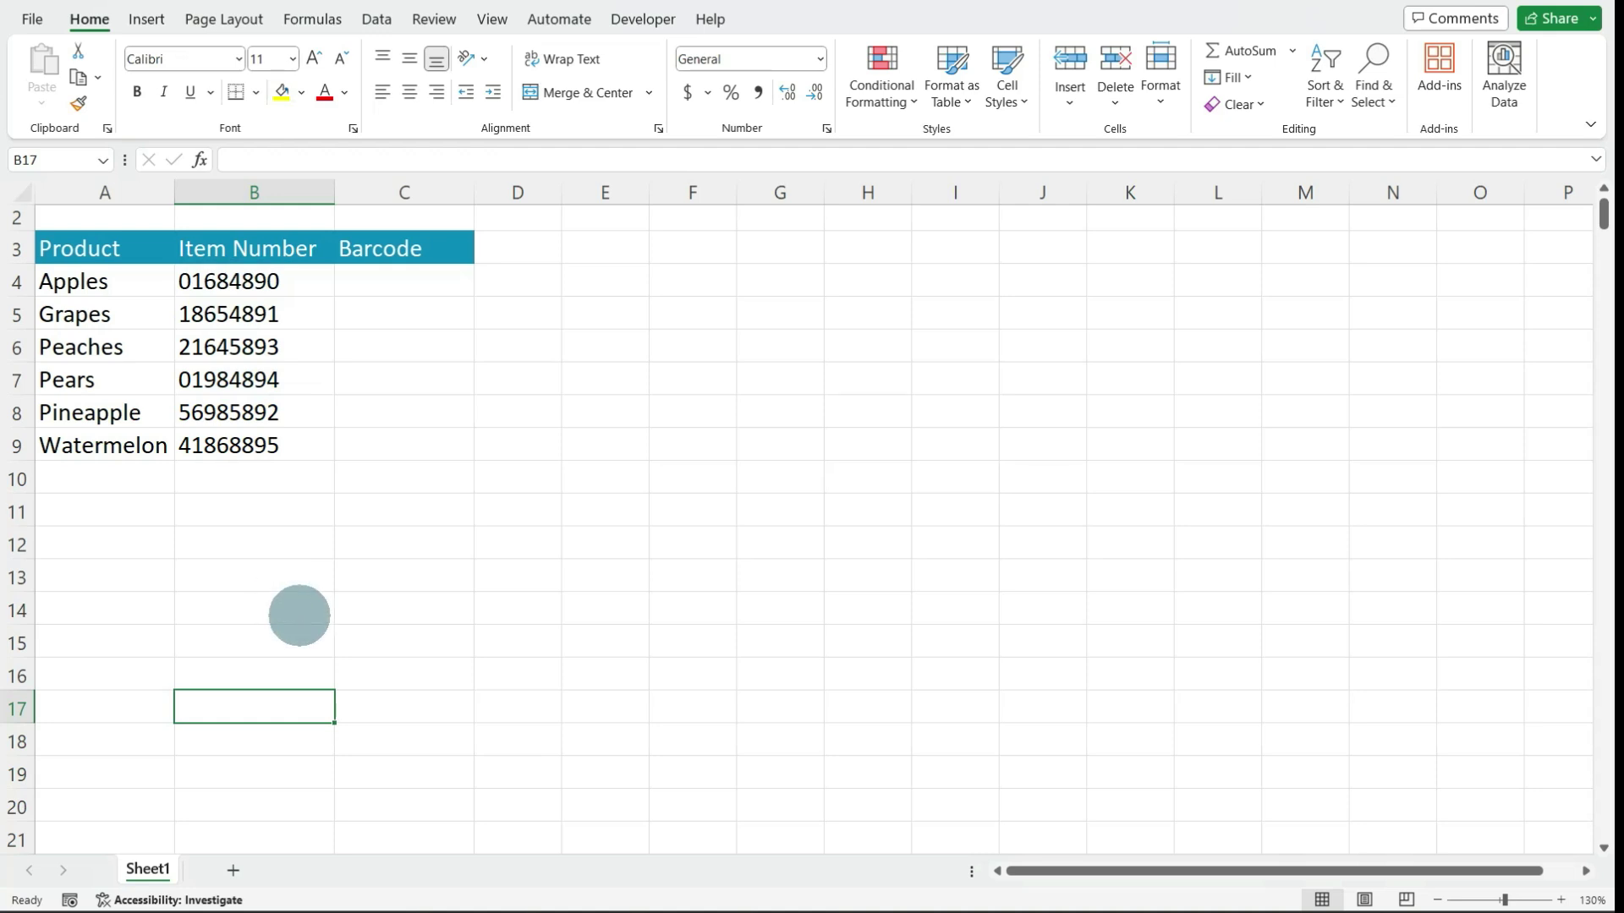
text(01684890)
key(Return)
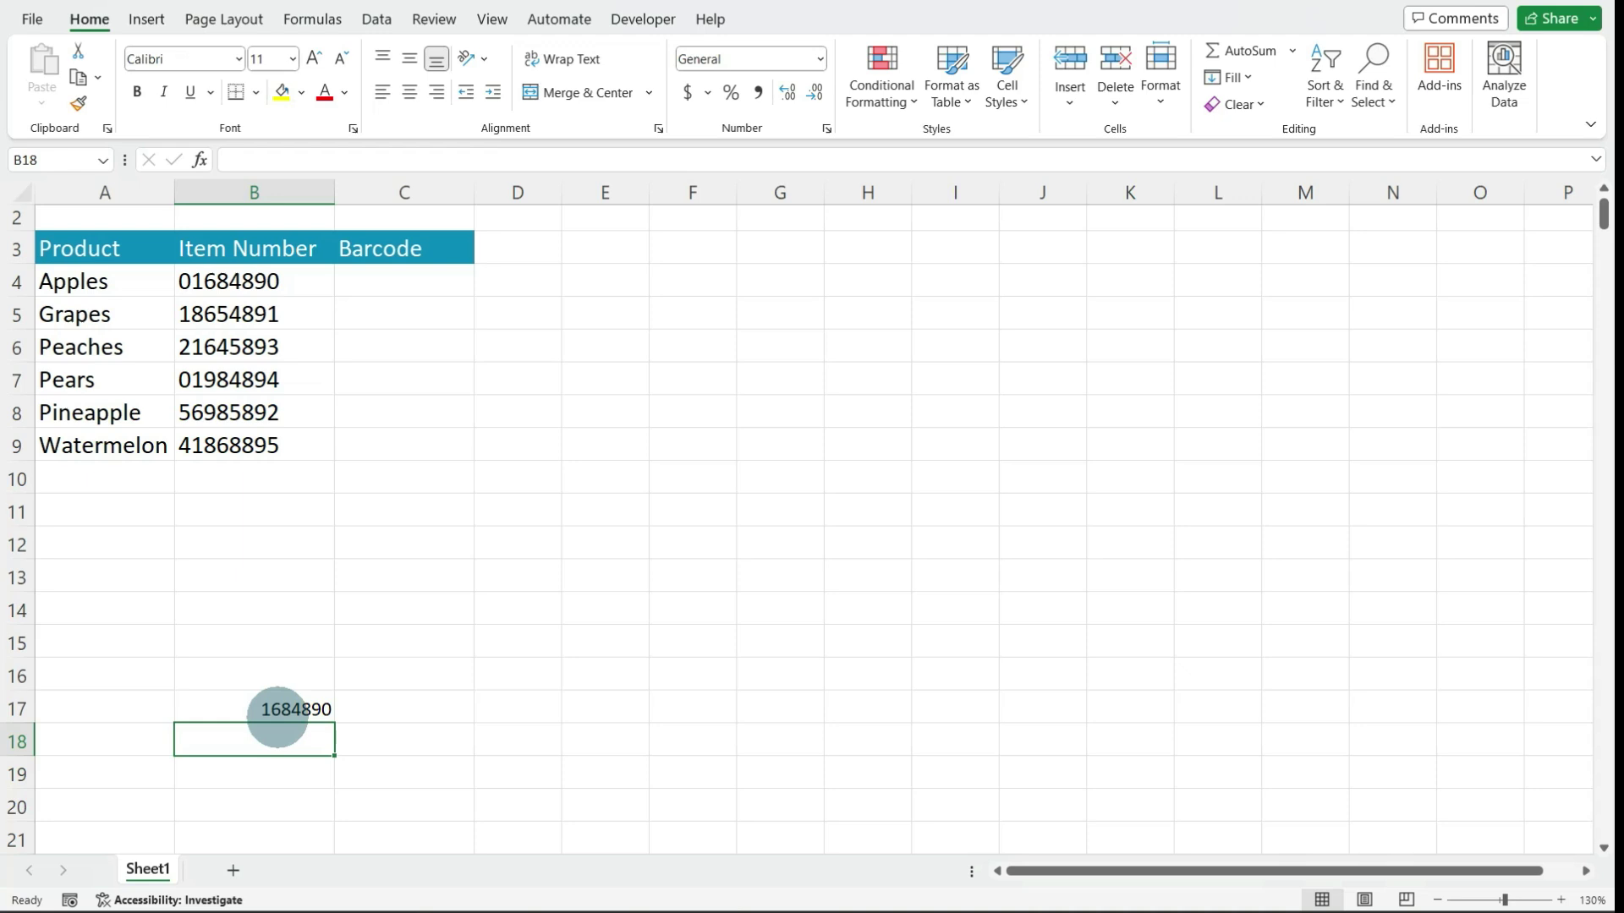
text(12345678901234)
key(Return)
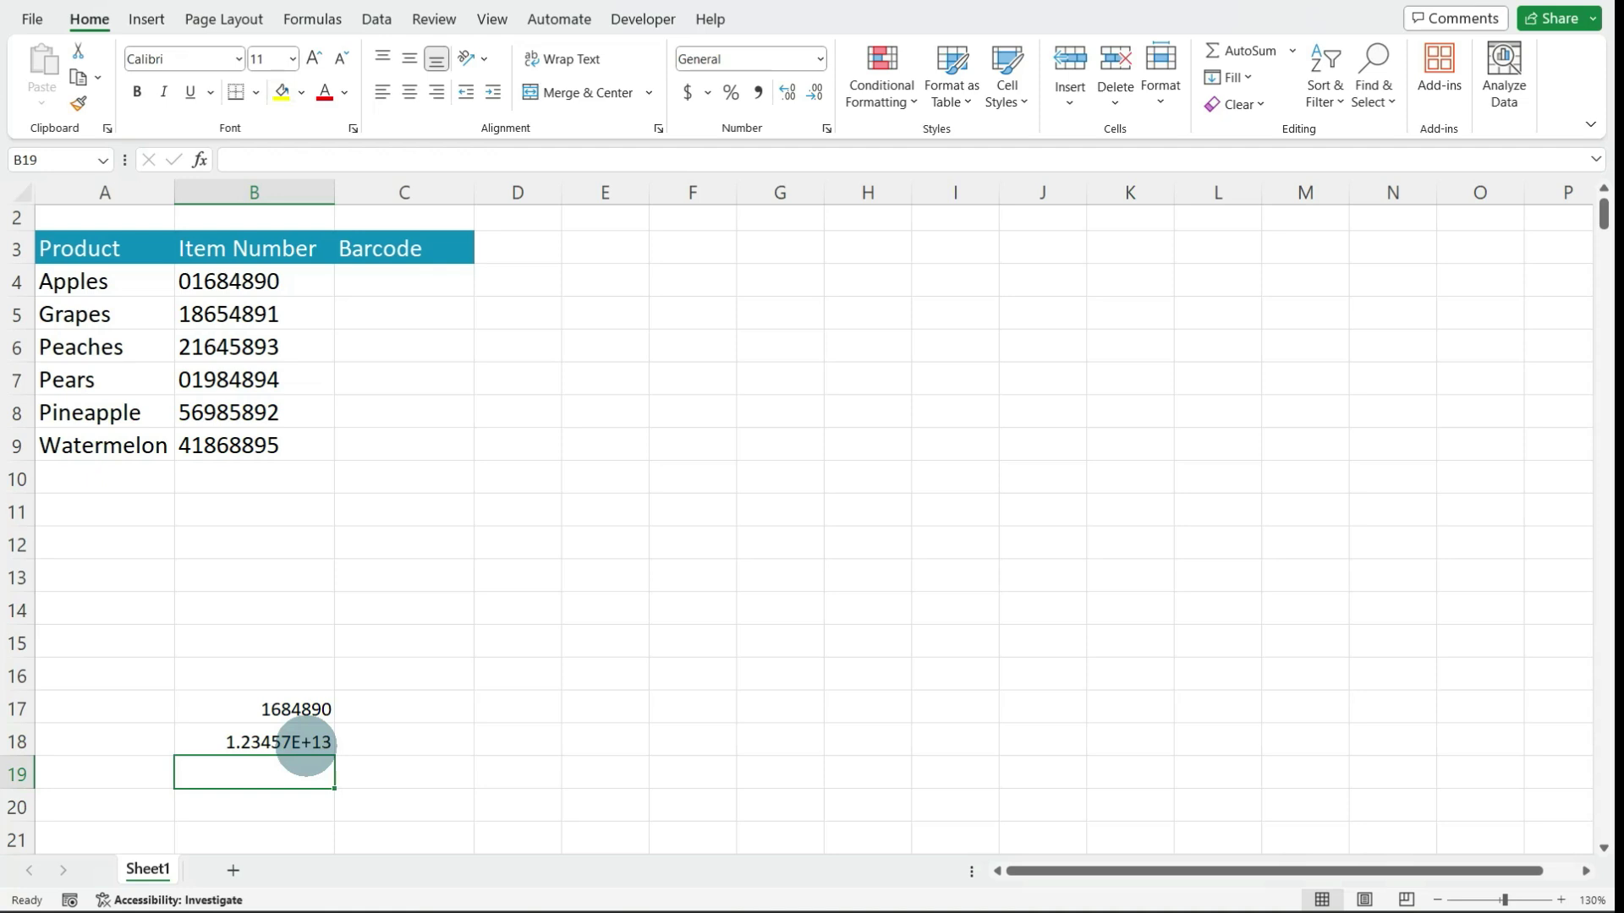
key(ctrl+z)
key(ctrl+z)
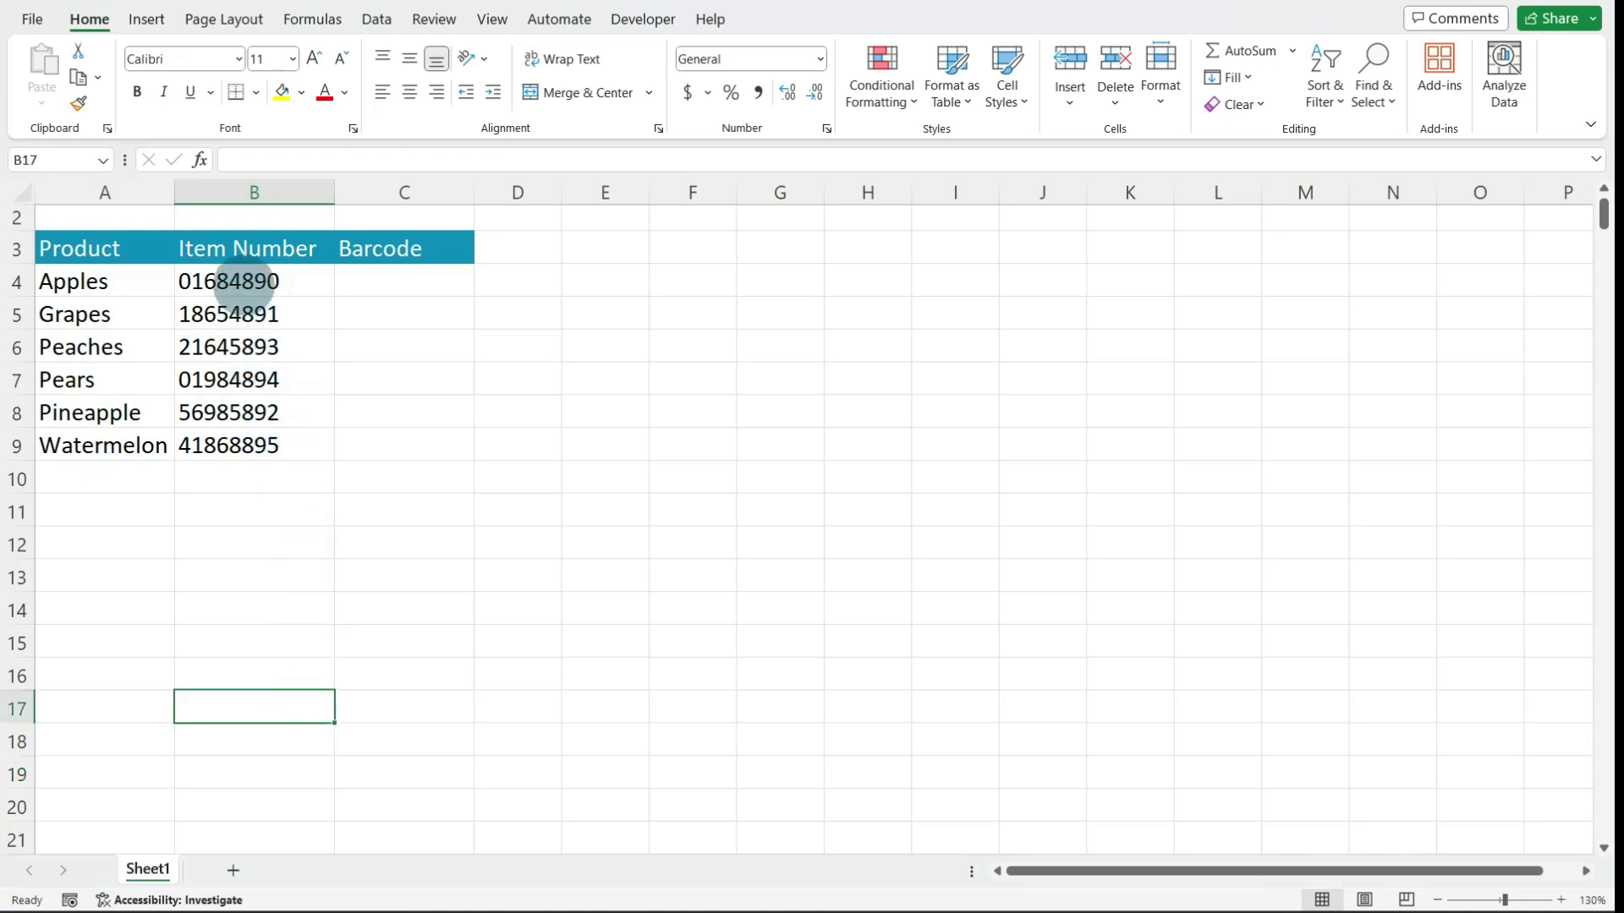
Apply the Text number format to item numbers B4:B9 to preserve leading zeros
drag(245, 283, 259, 448)
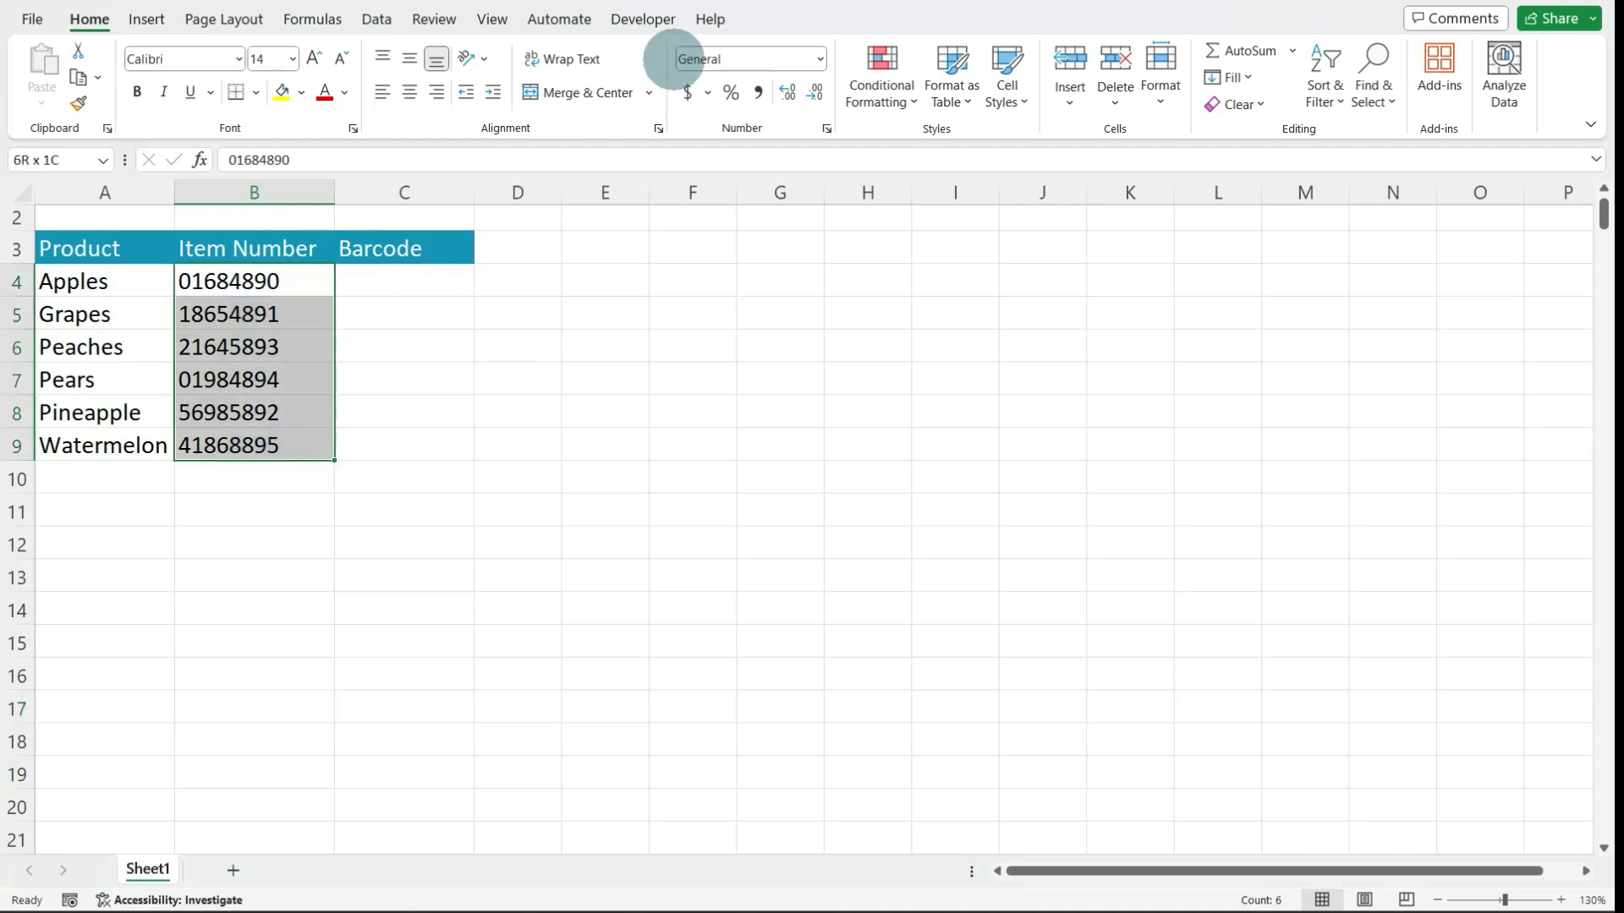
click(817, 59)
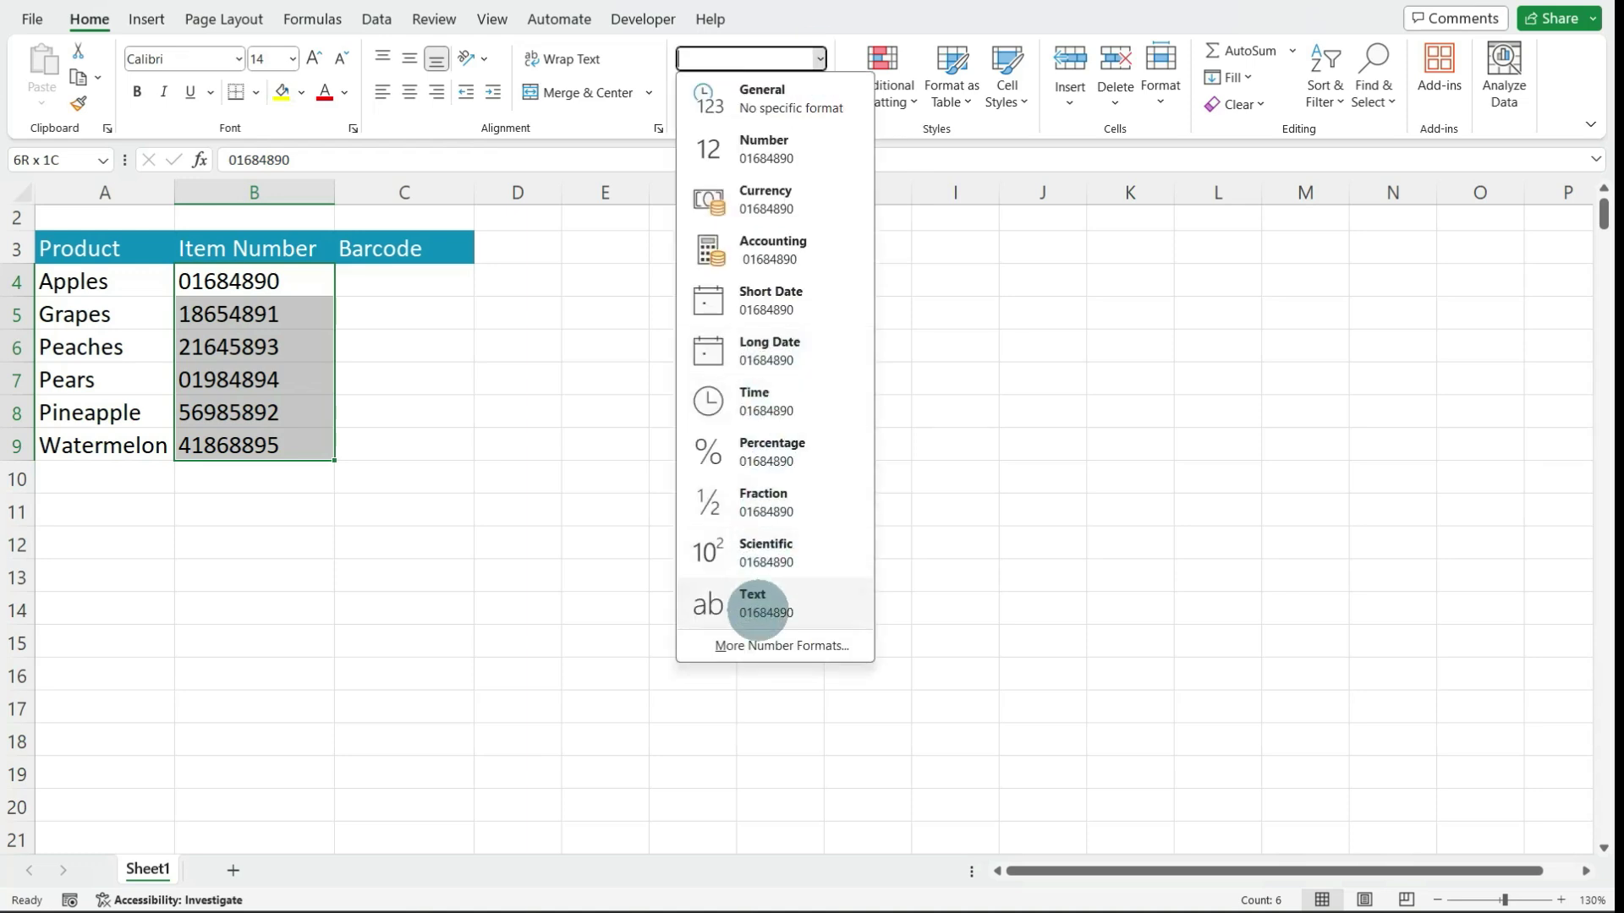
click(757, 605)
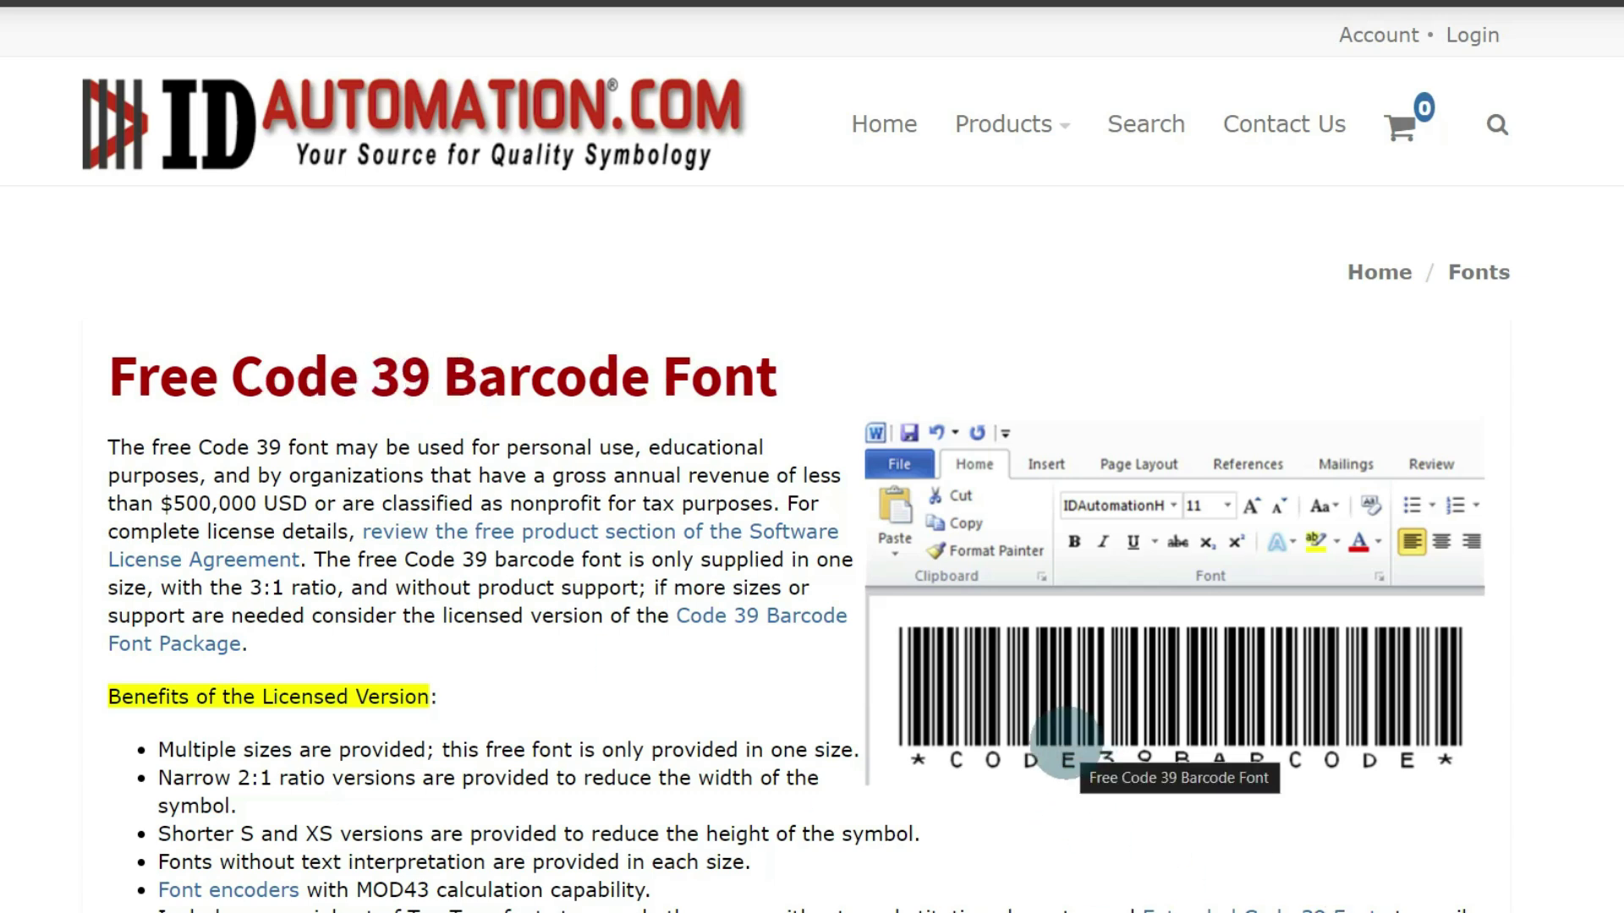
Download the free Code 39 barcode font archive (about 965 KB) from IDAutomation.com
scroll(606, 460, down, 10)
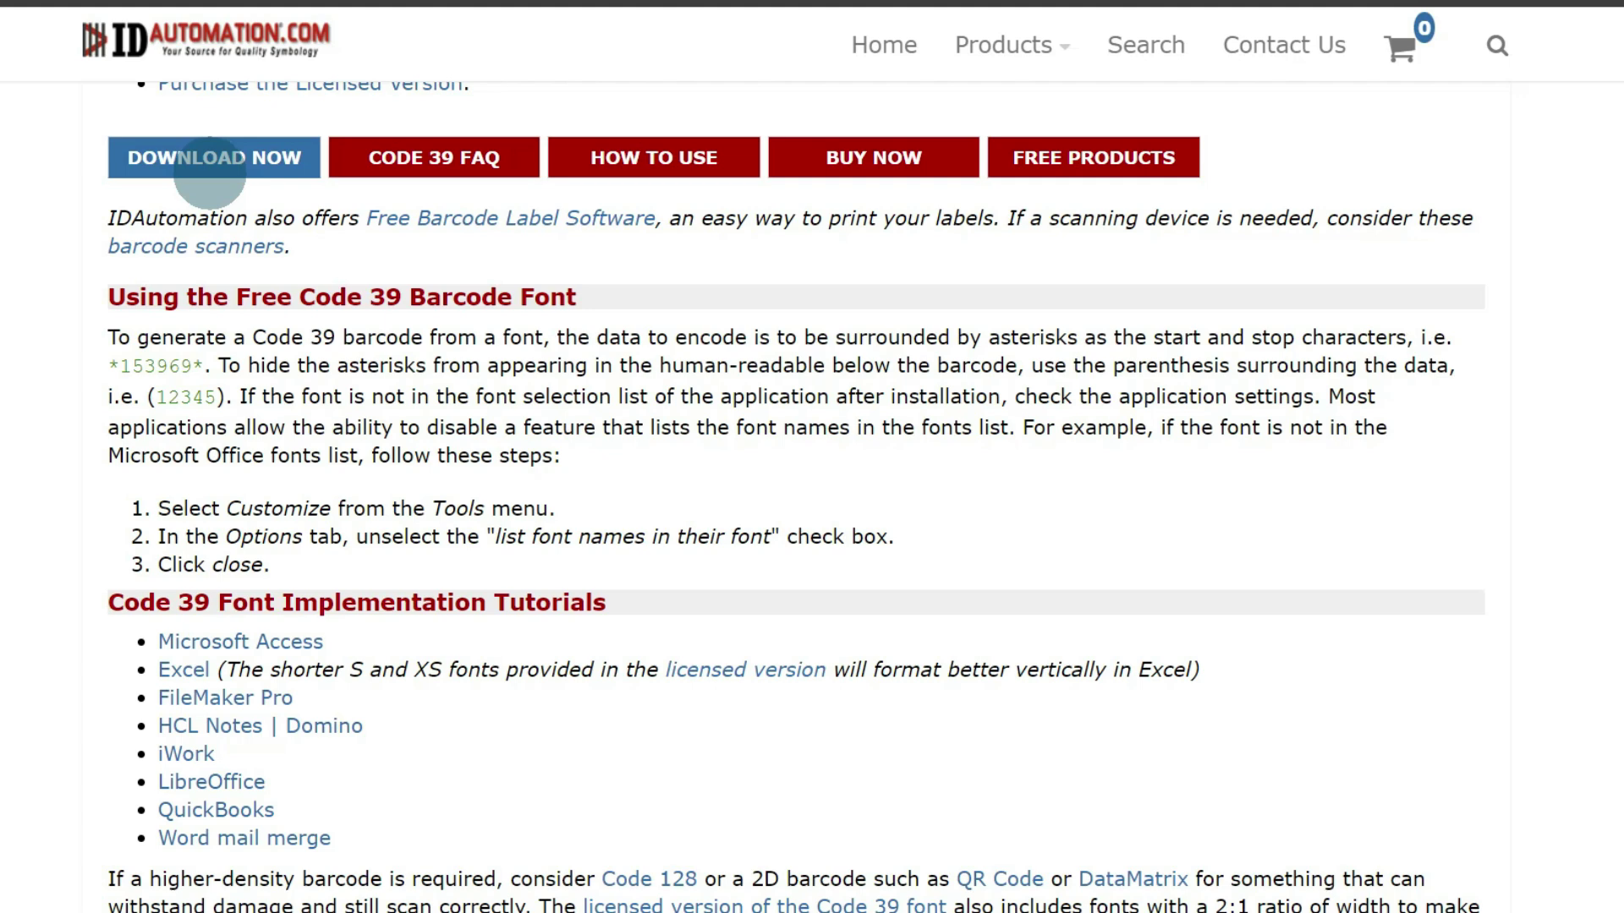
click(210, 165)
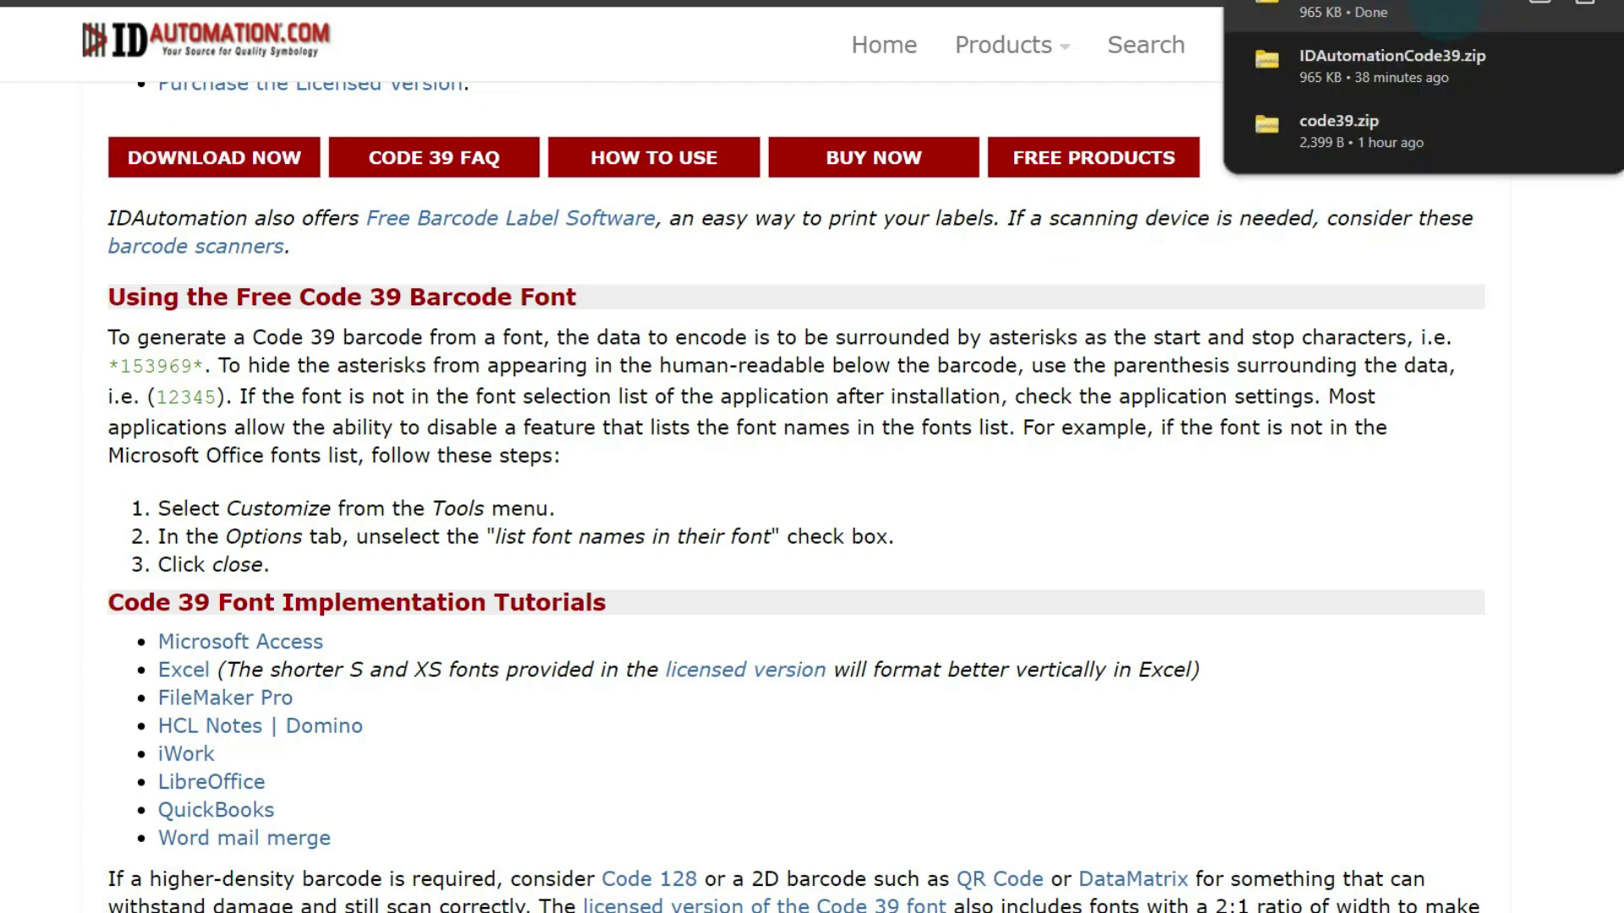
Open IDAutomationCode39.zip and its Free Code 39 Font folder, then preview the IDAutomationHC39M TrueType file
click(1446, 13)
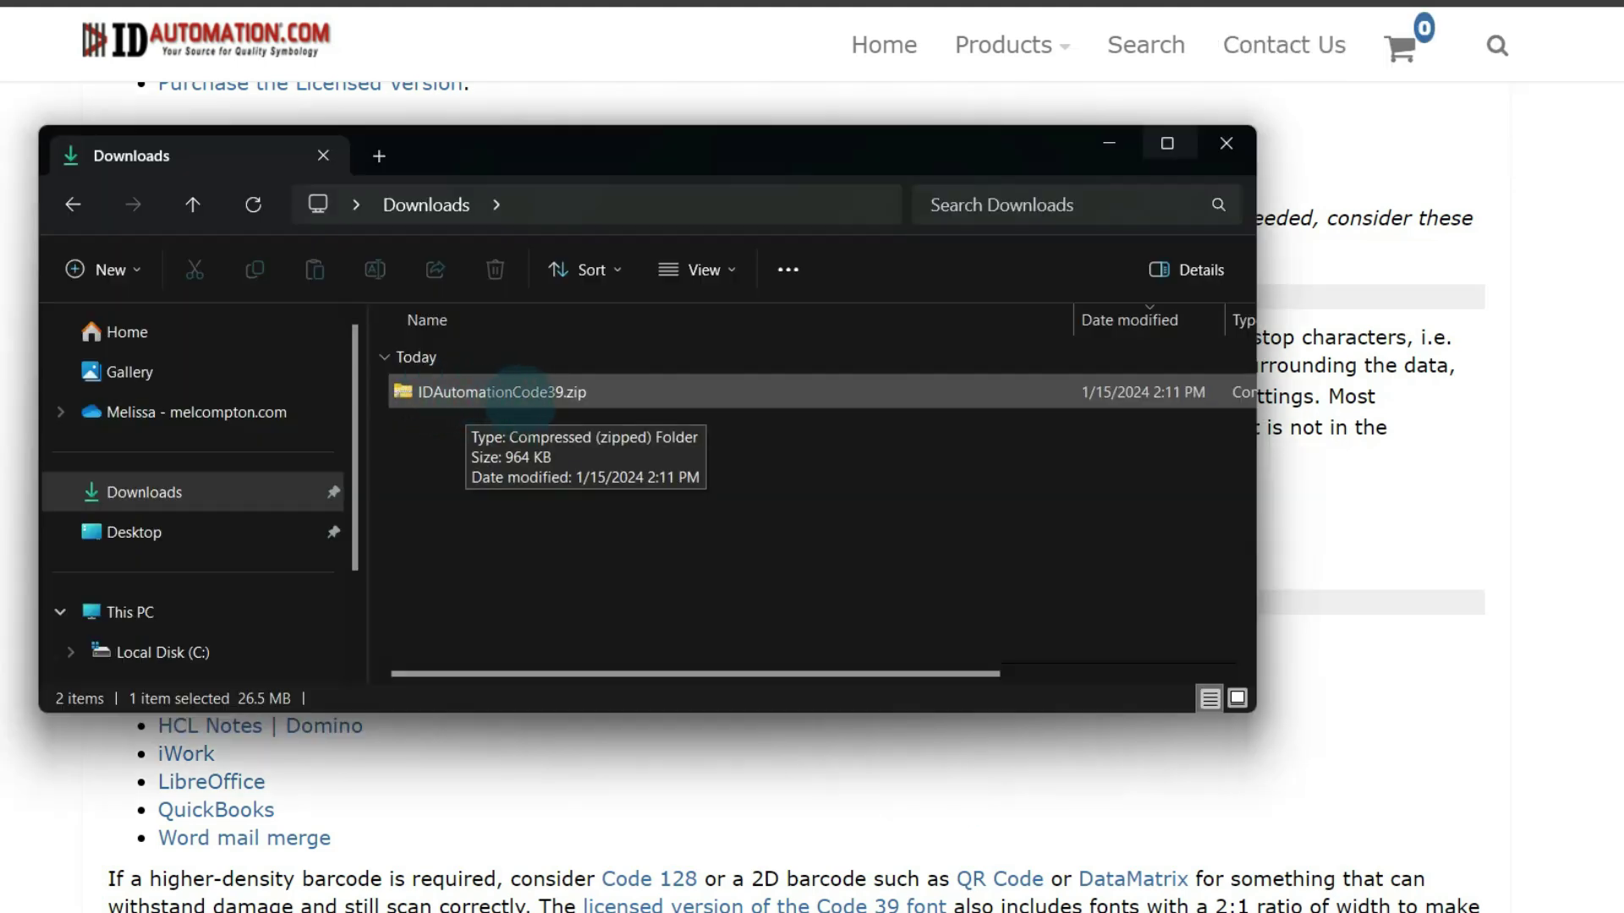
double_click(399, 392)
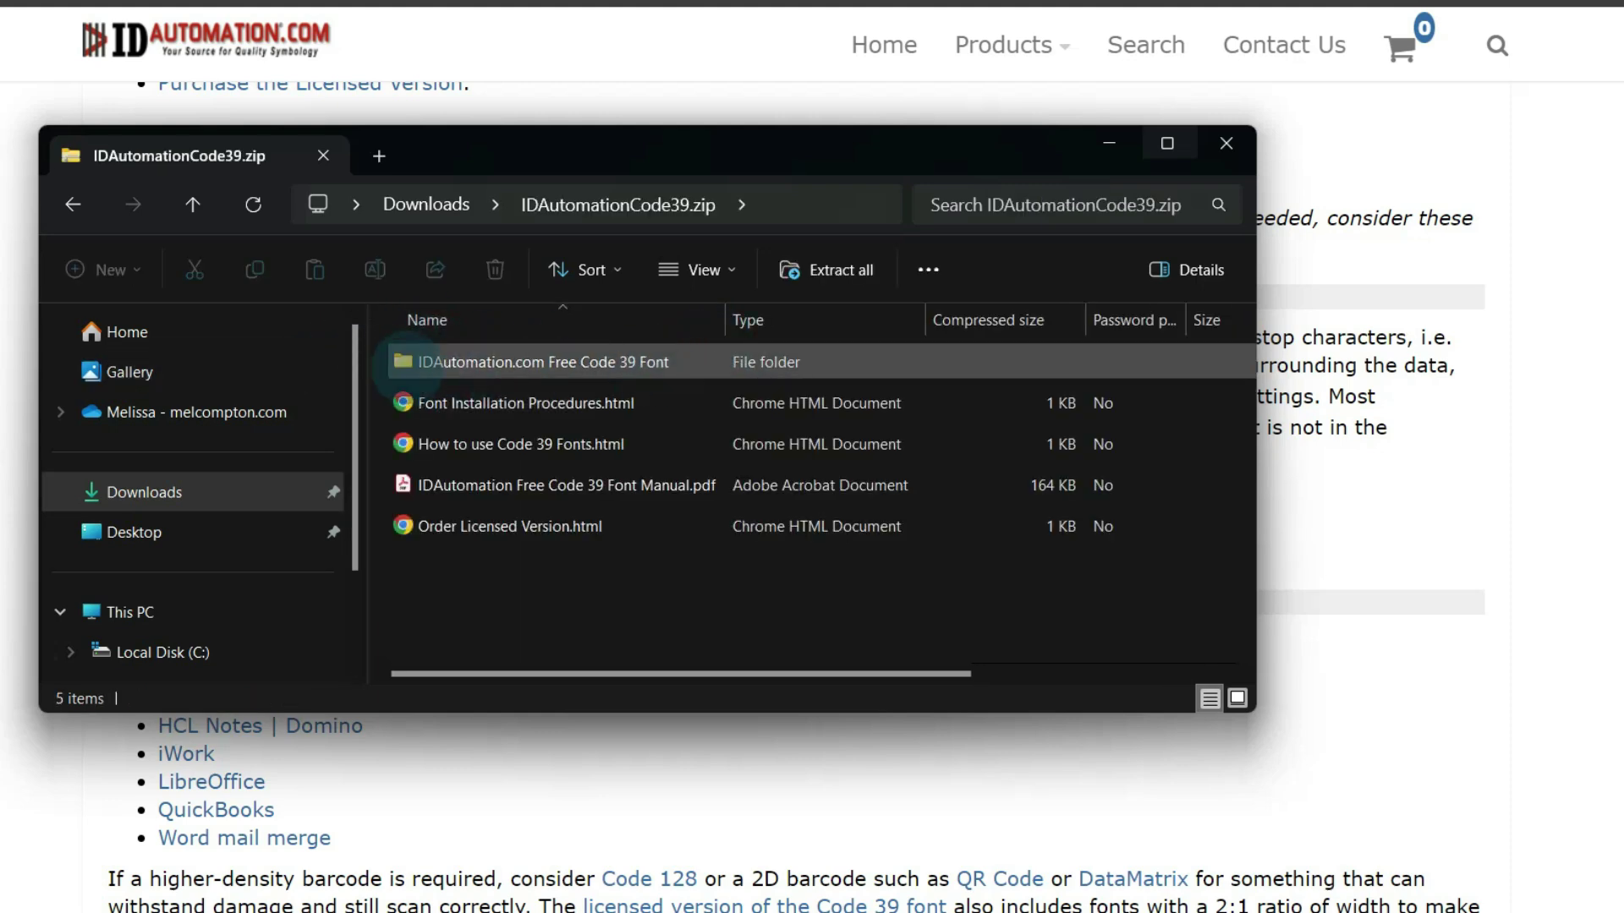
double_click(405, 362)
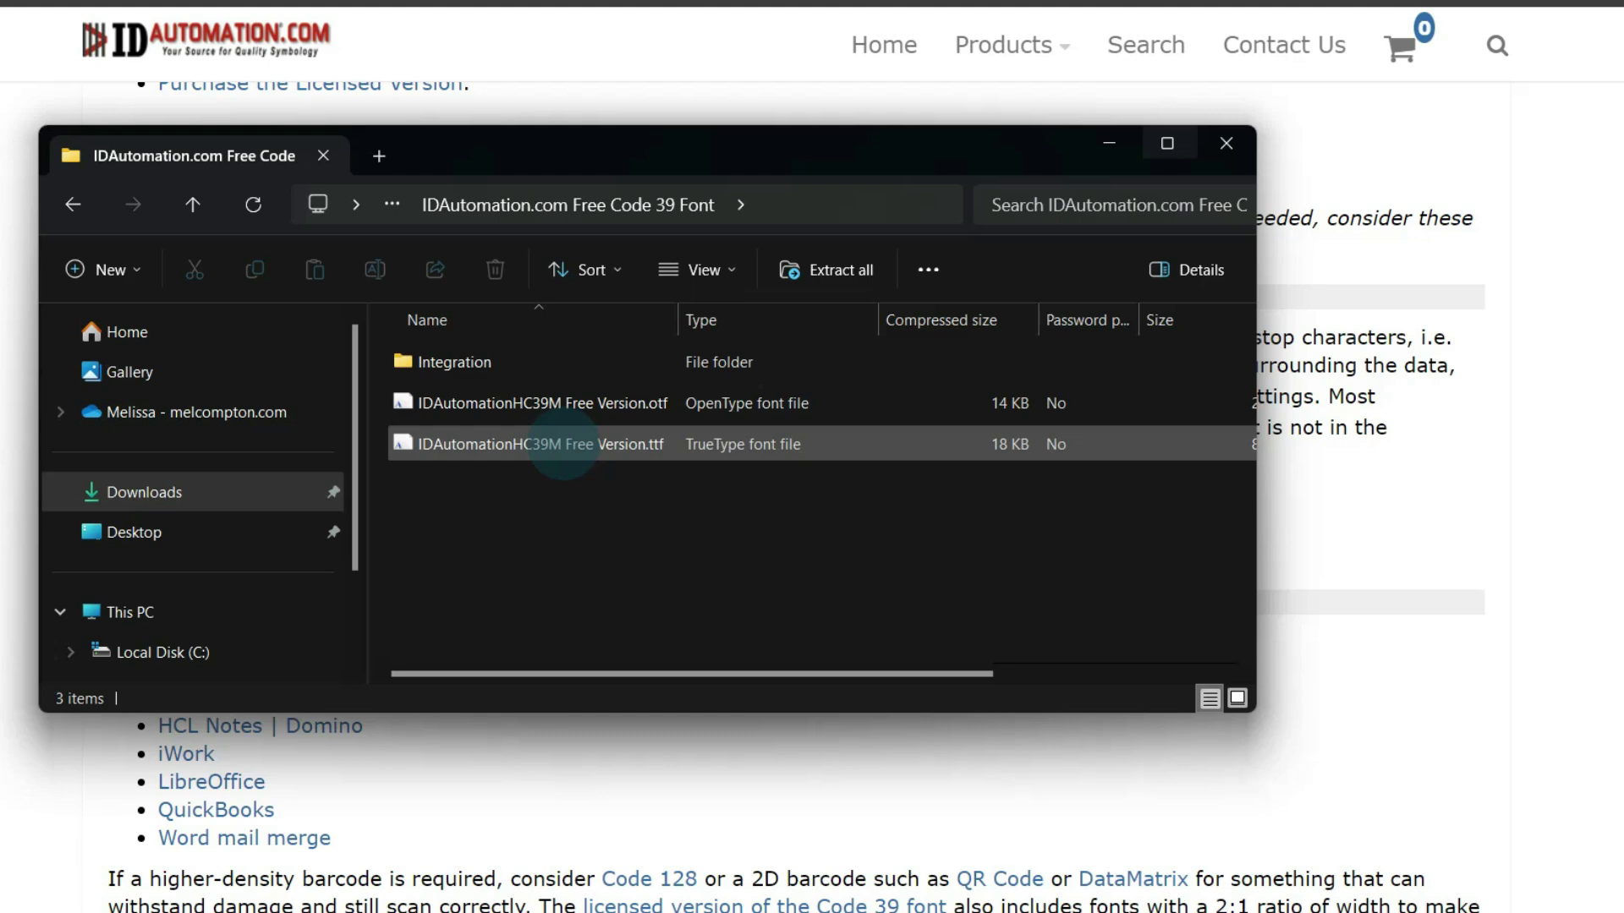
double_click(564, 444)
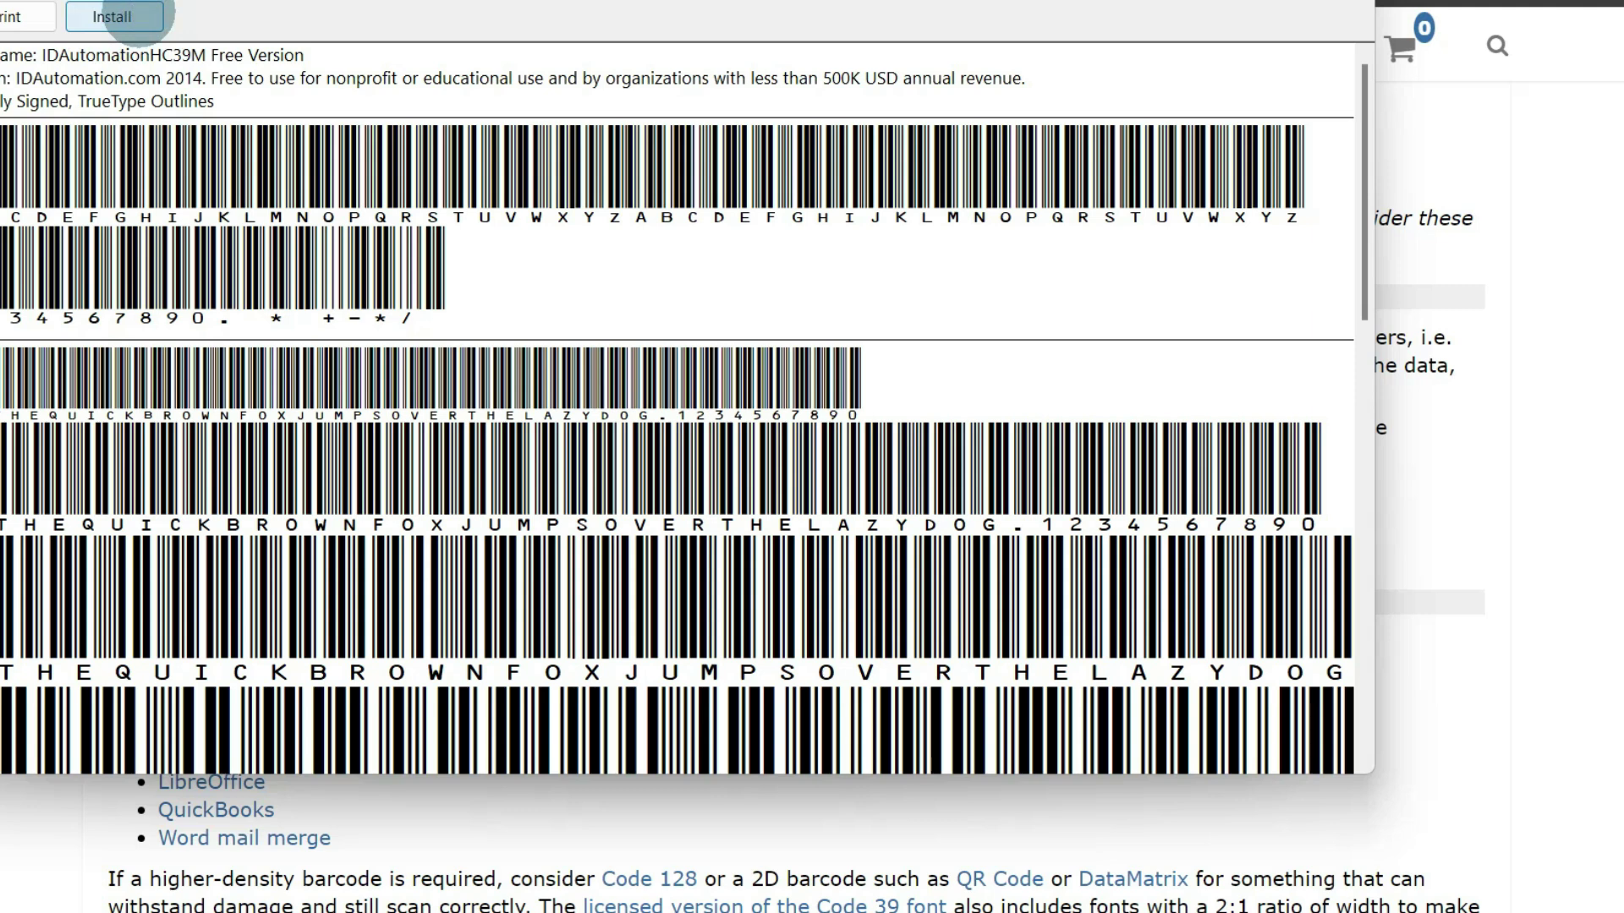
Install IDAutomationHC39M Free Version from Font Viewer, confirming replacement of the installed copy
click(127, 17)
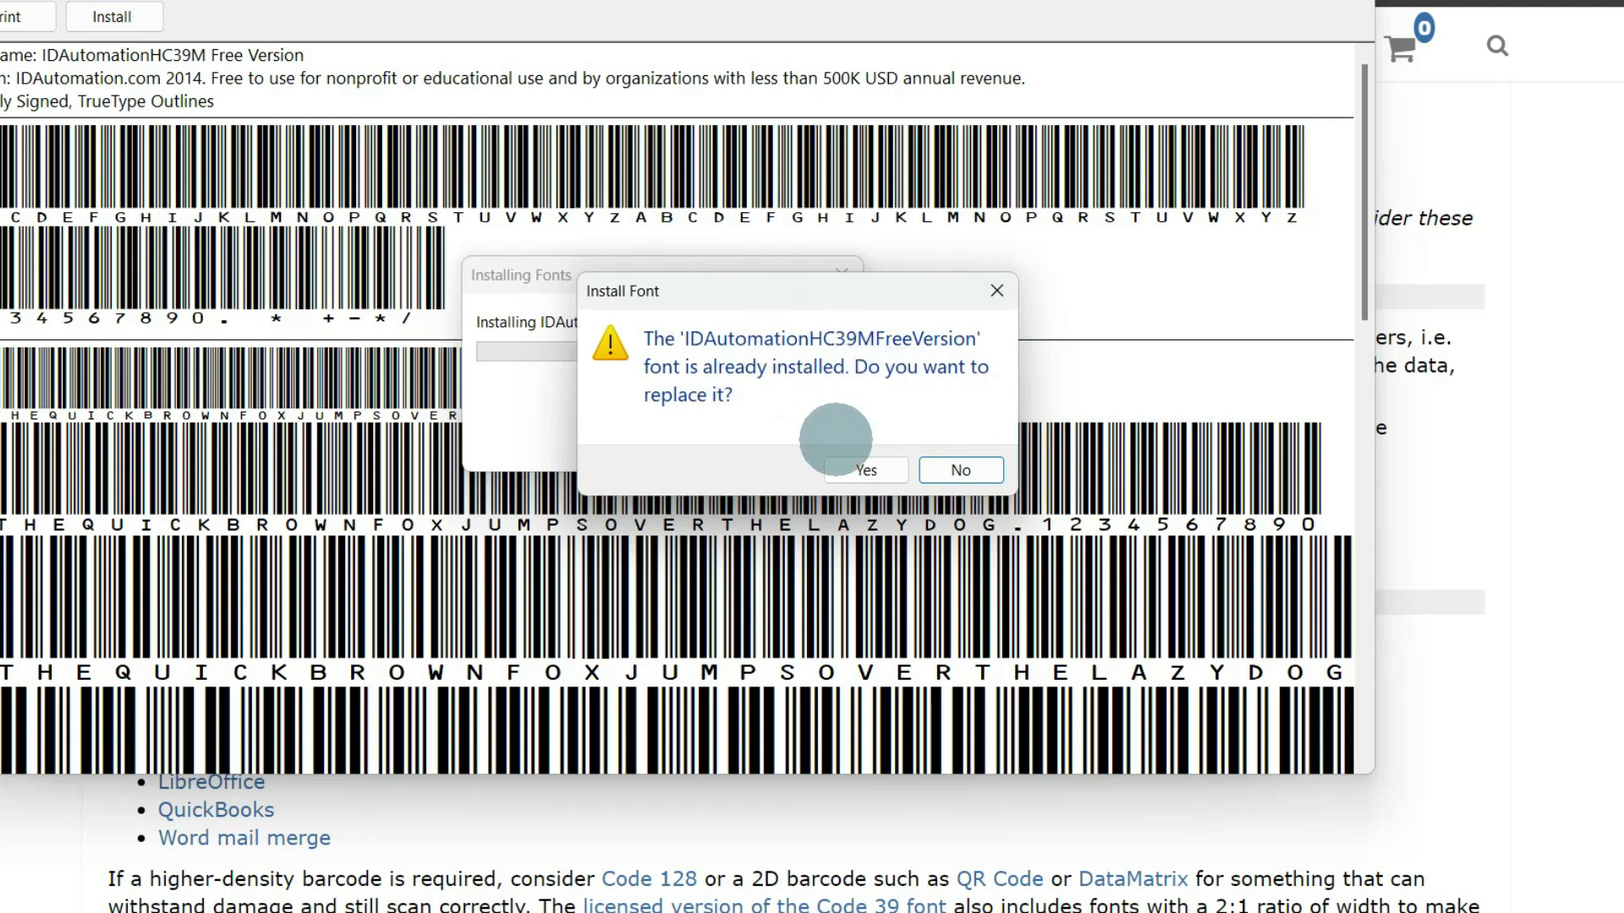
click(866, 470)
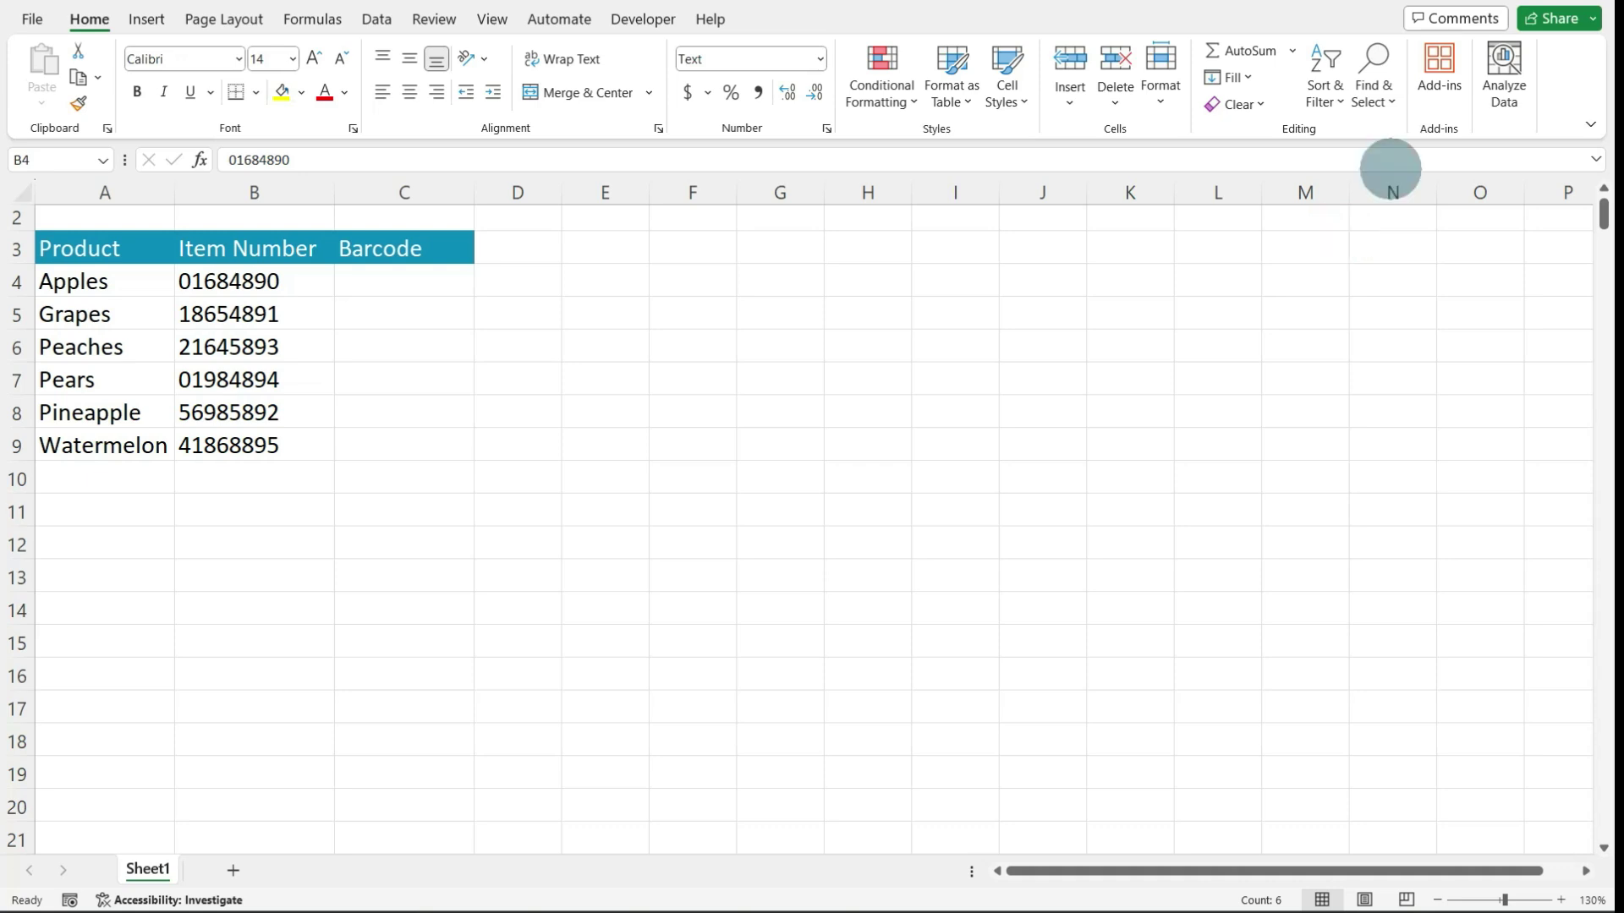
Enter ="("&B4&")" in C4 so the Apples barcode cell shows (01684890)
click(418, 269)
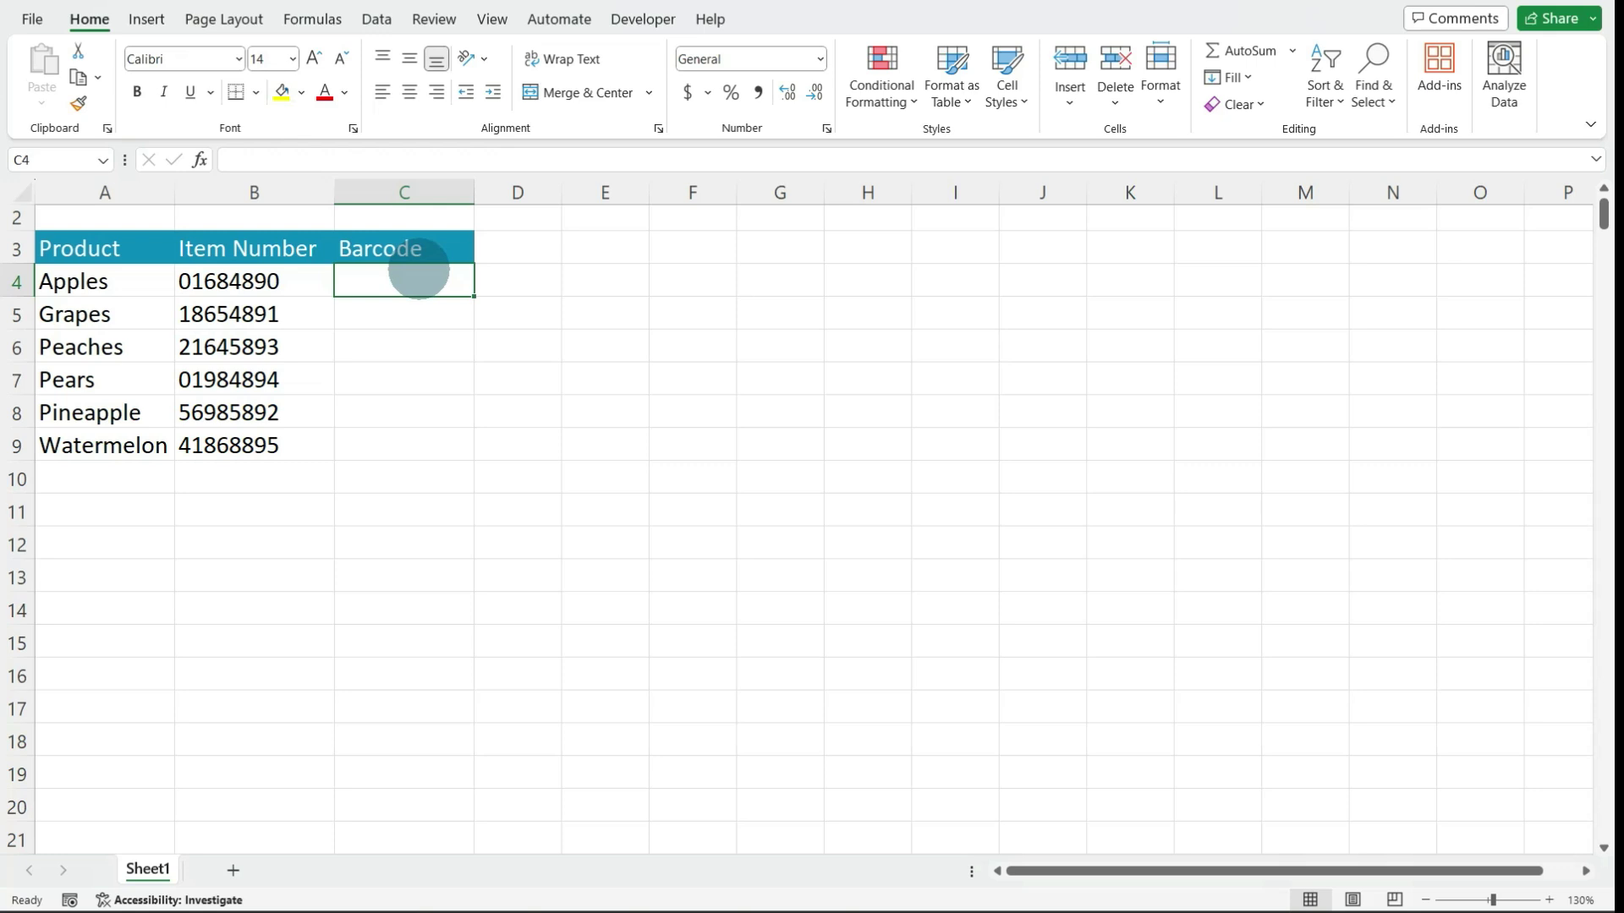
text(=)
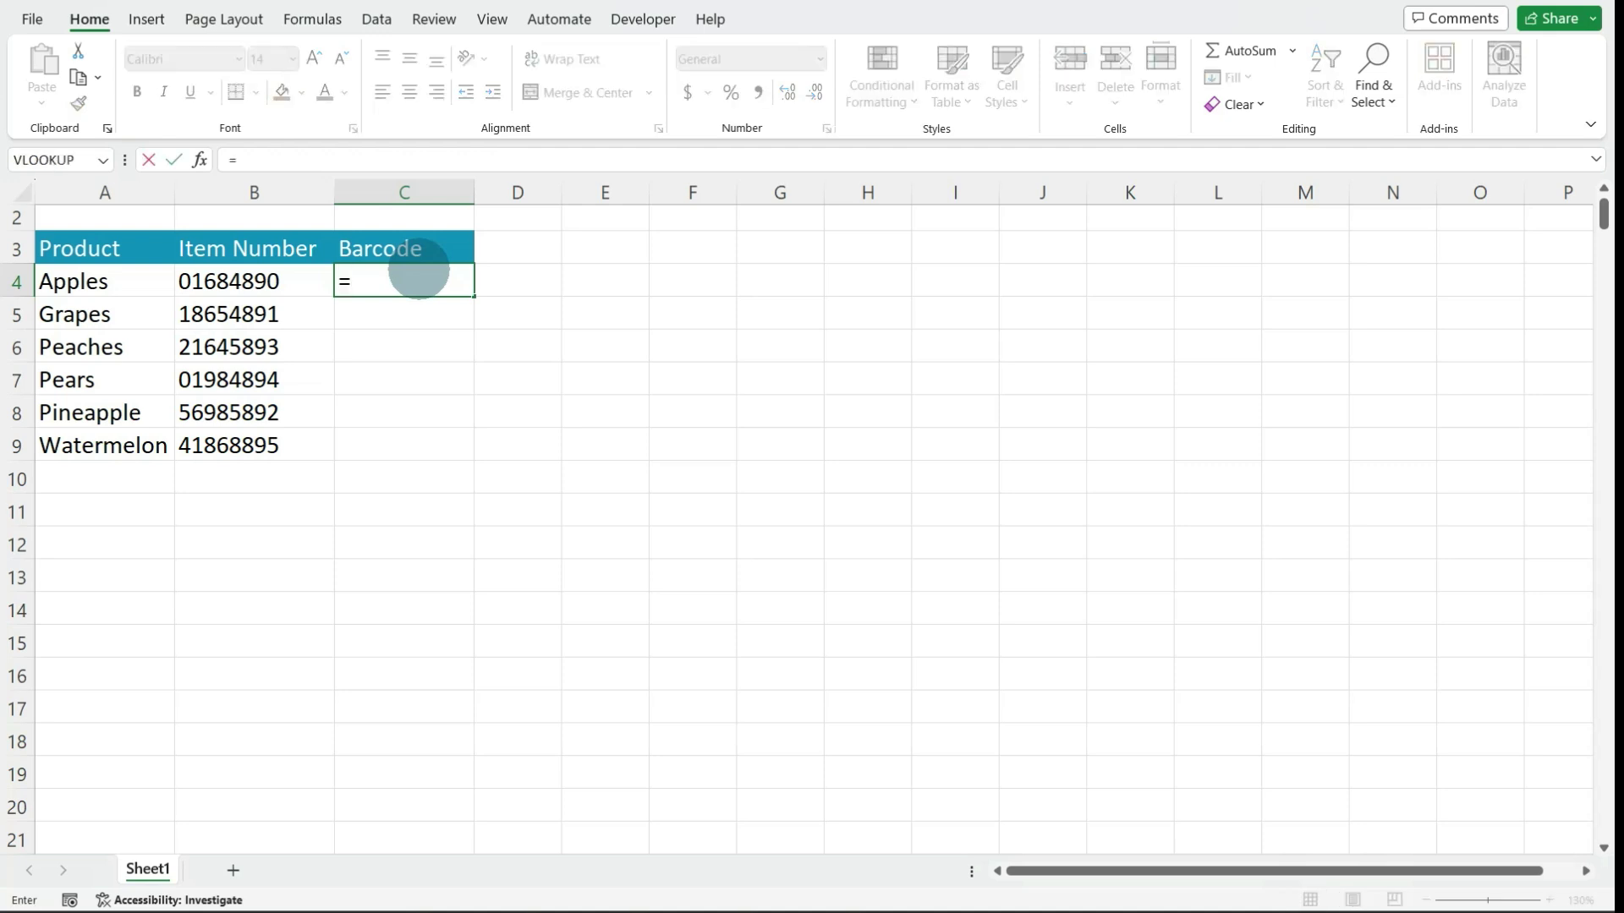
text("()
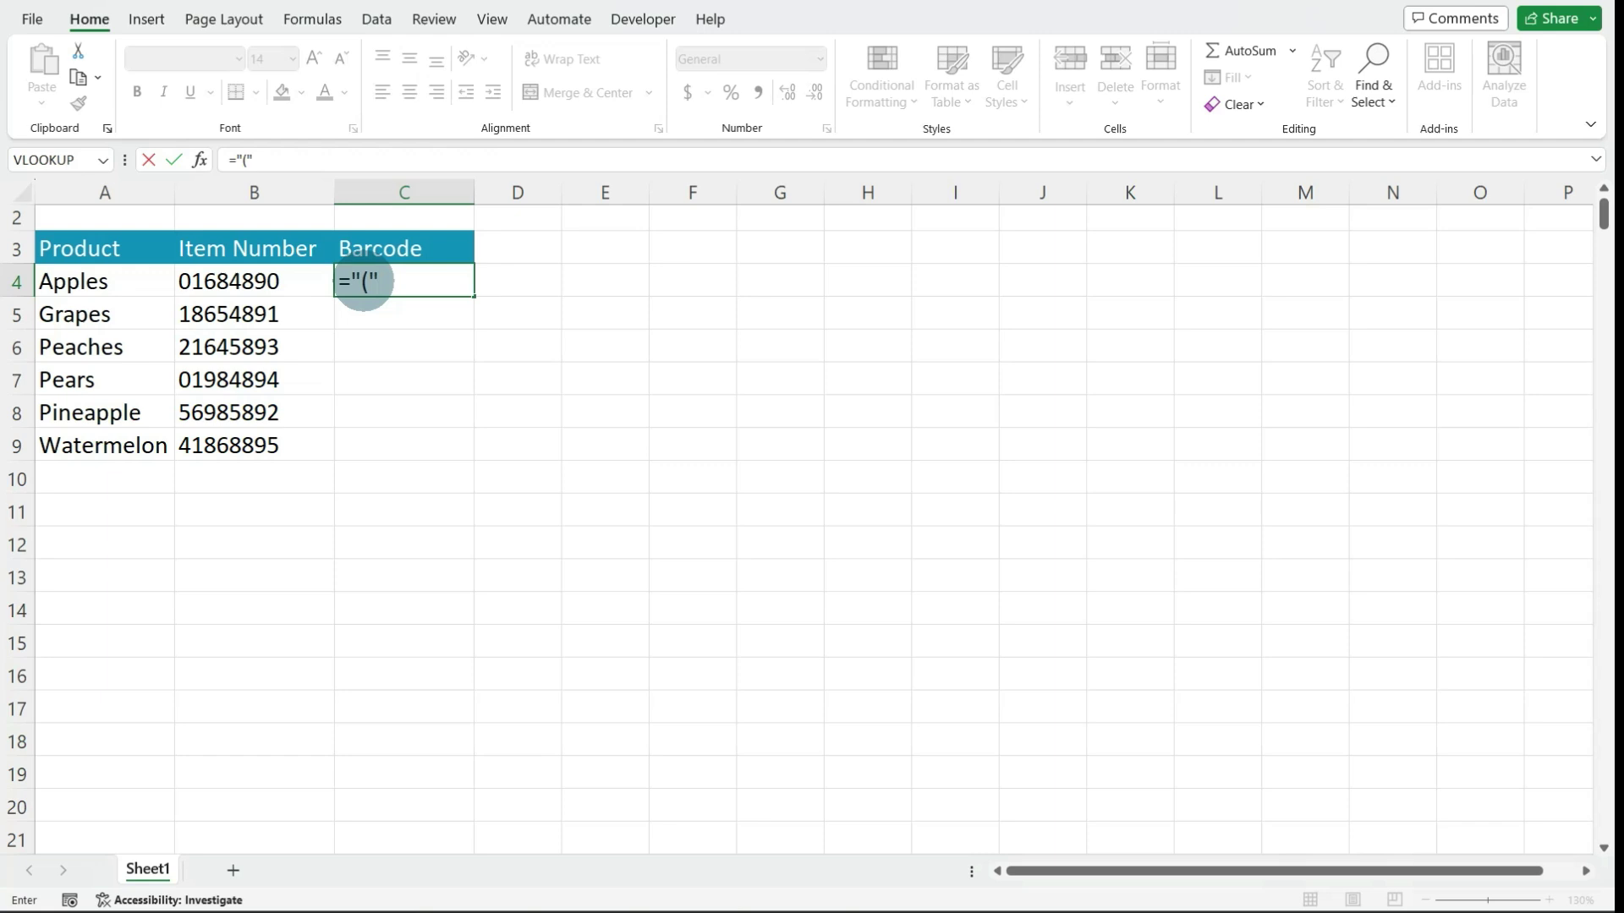
text(&)
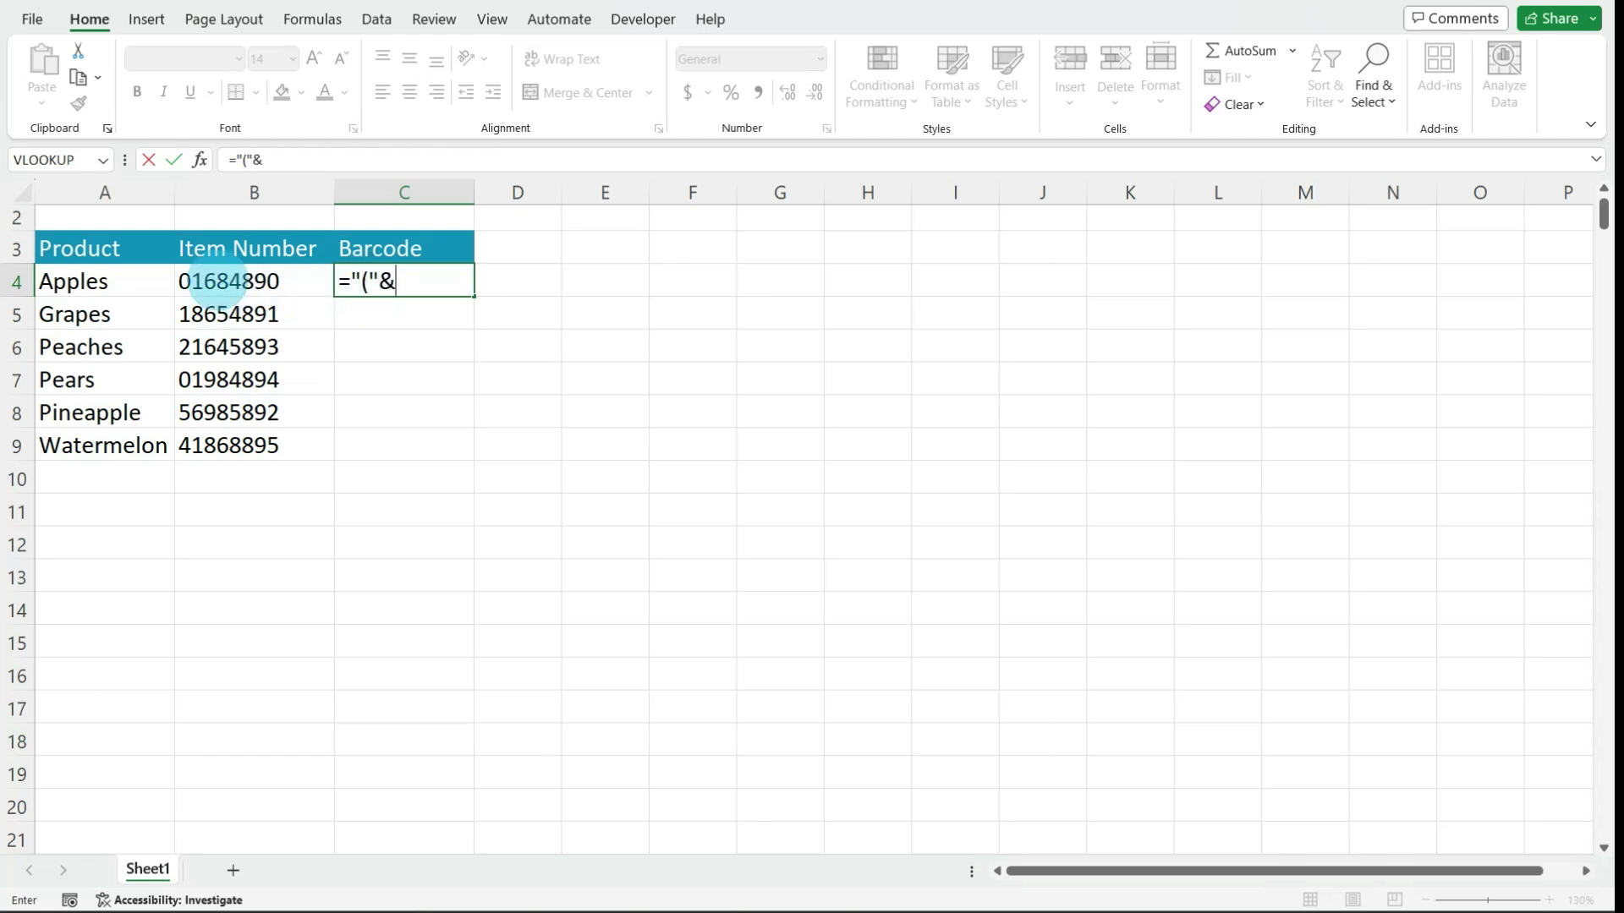
click(211, 281)
text(&)
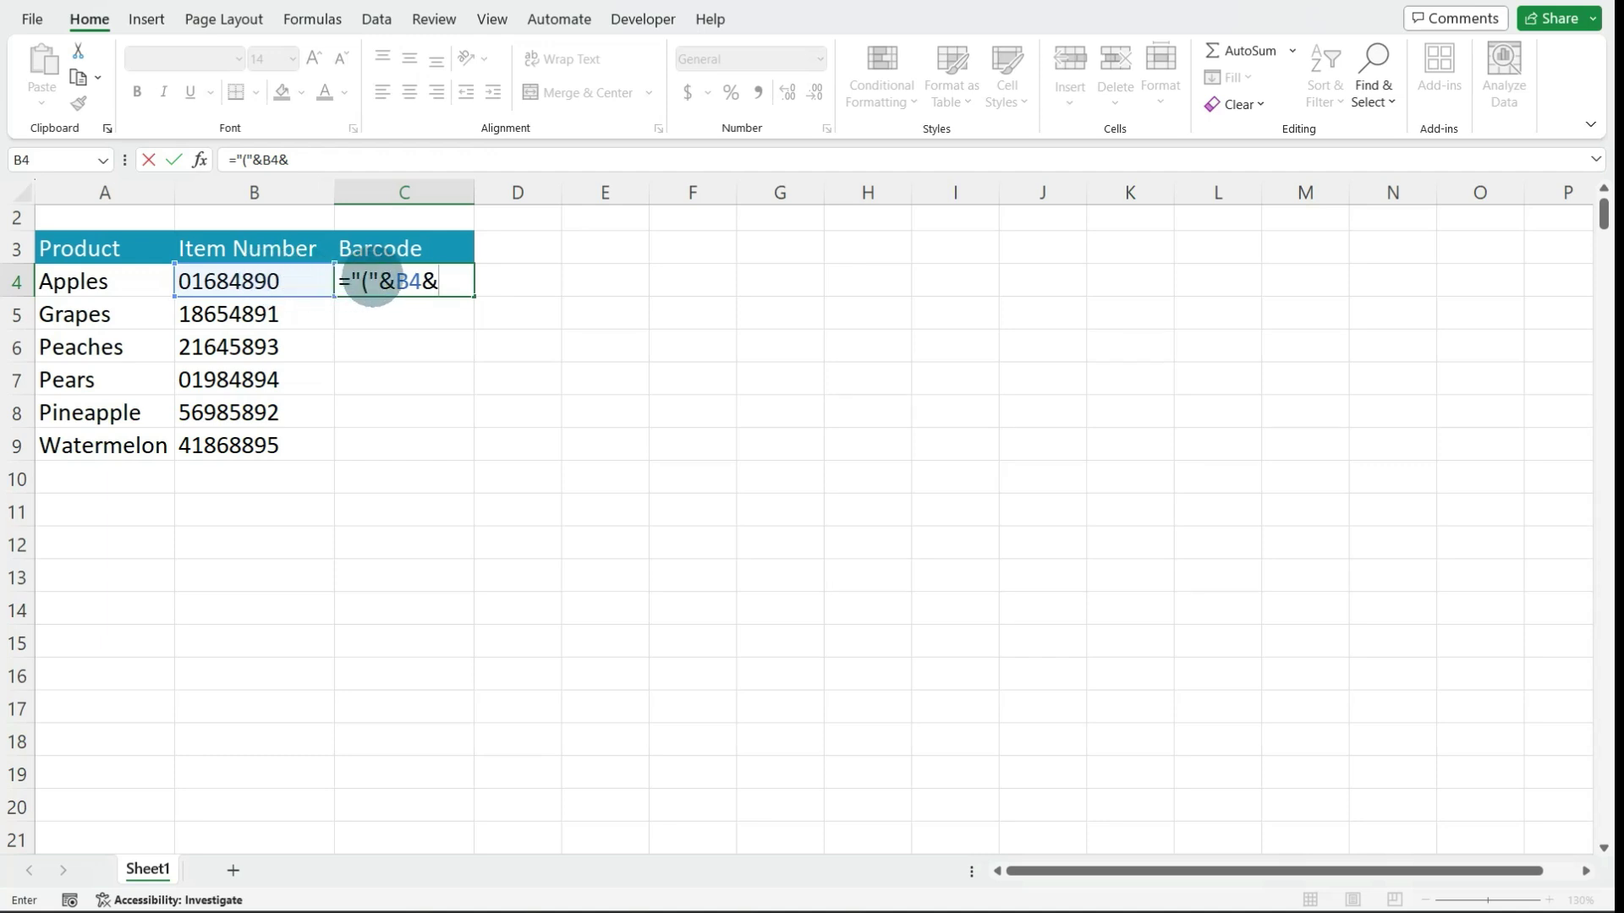
text(")")
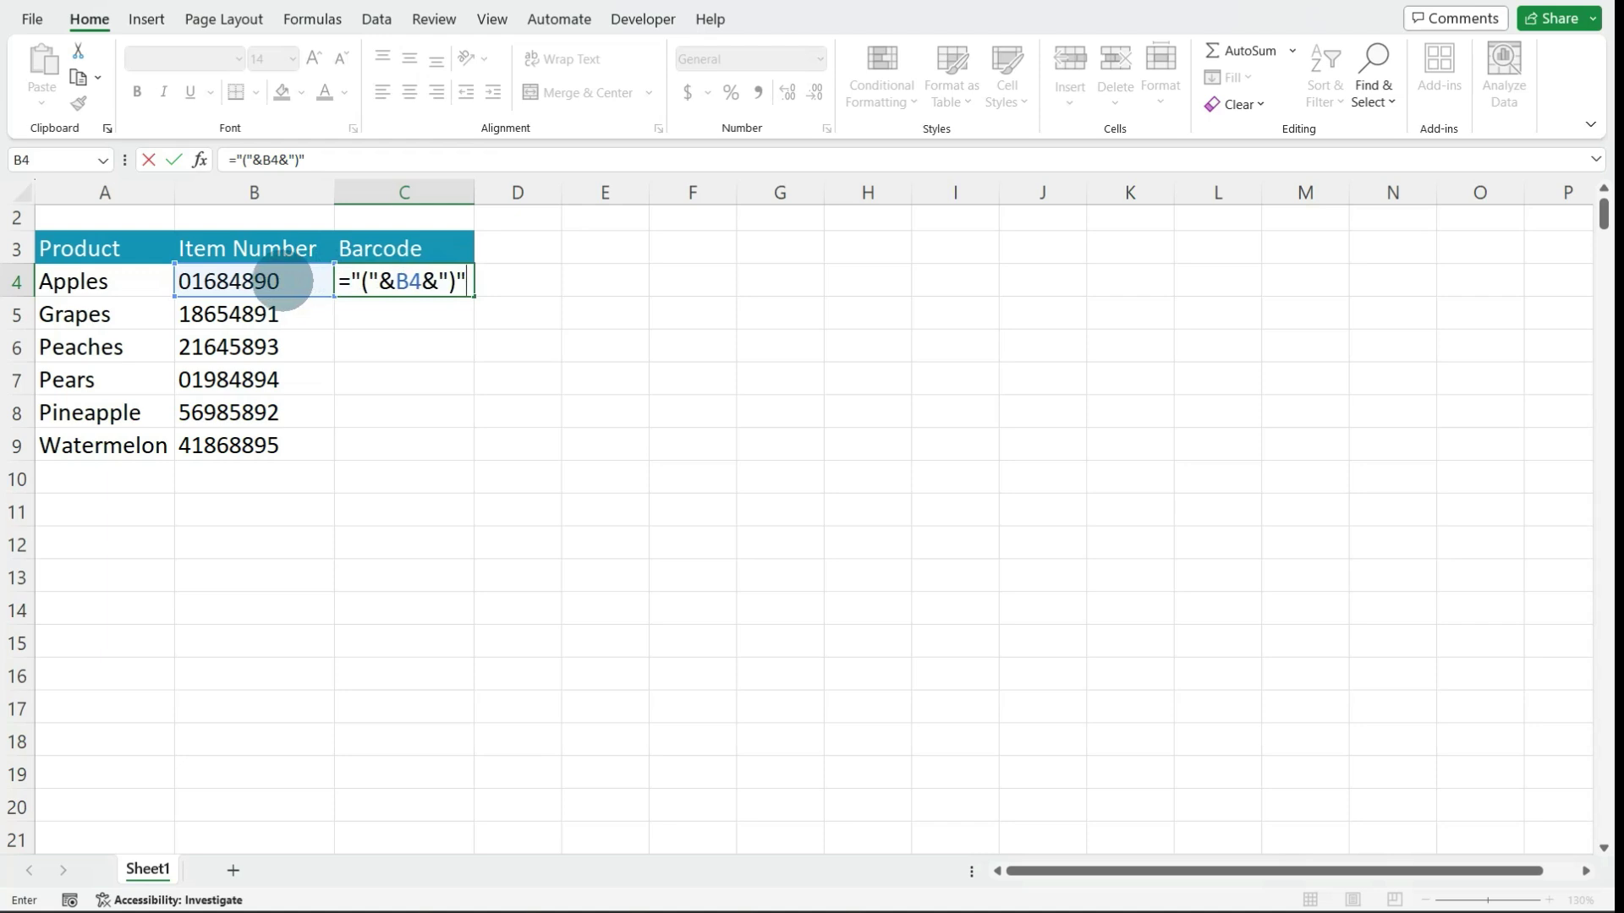
key(Return)
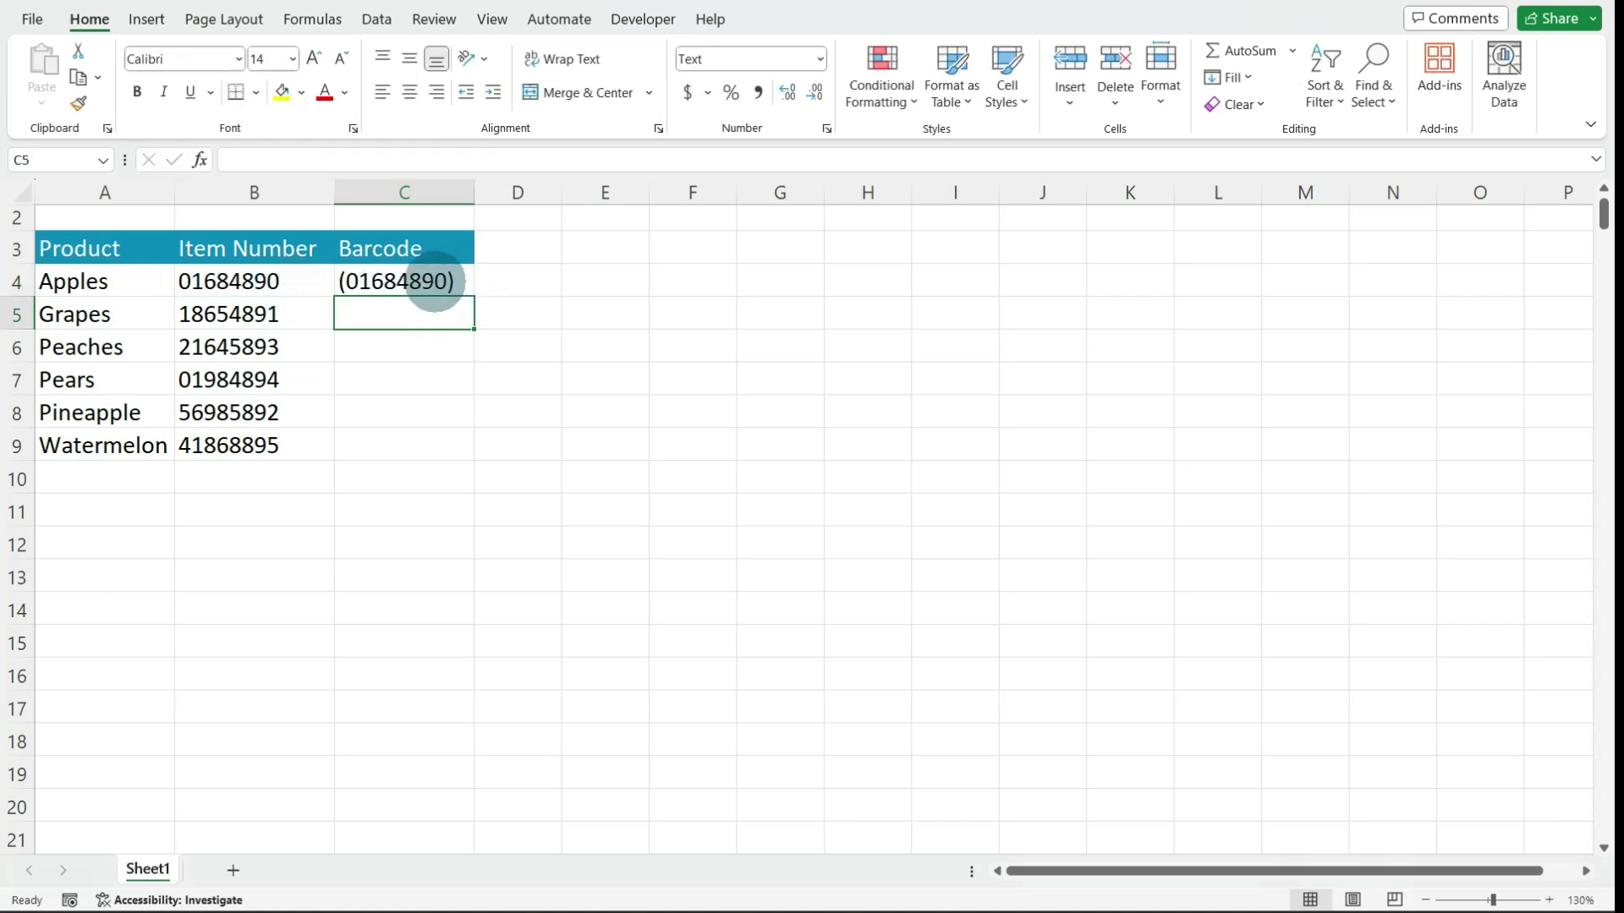
Give C4 the IDAutomationHC39M font, autofit column C, and copy the barcode down to Watermelon
click(420, 273)
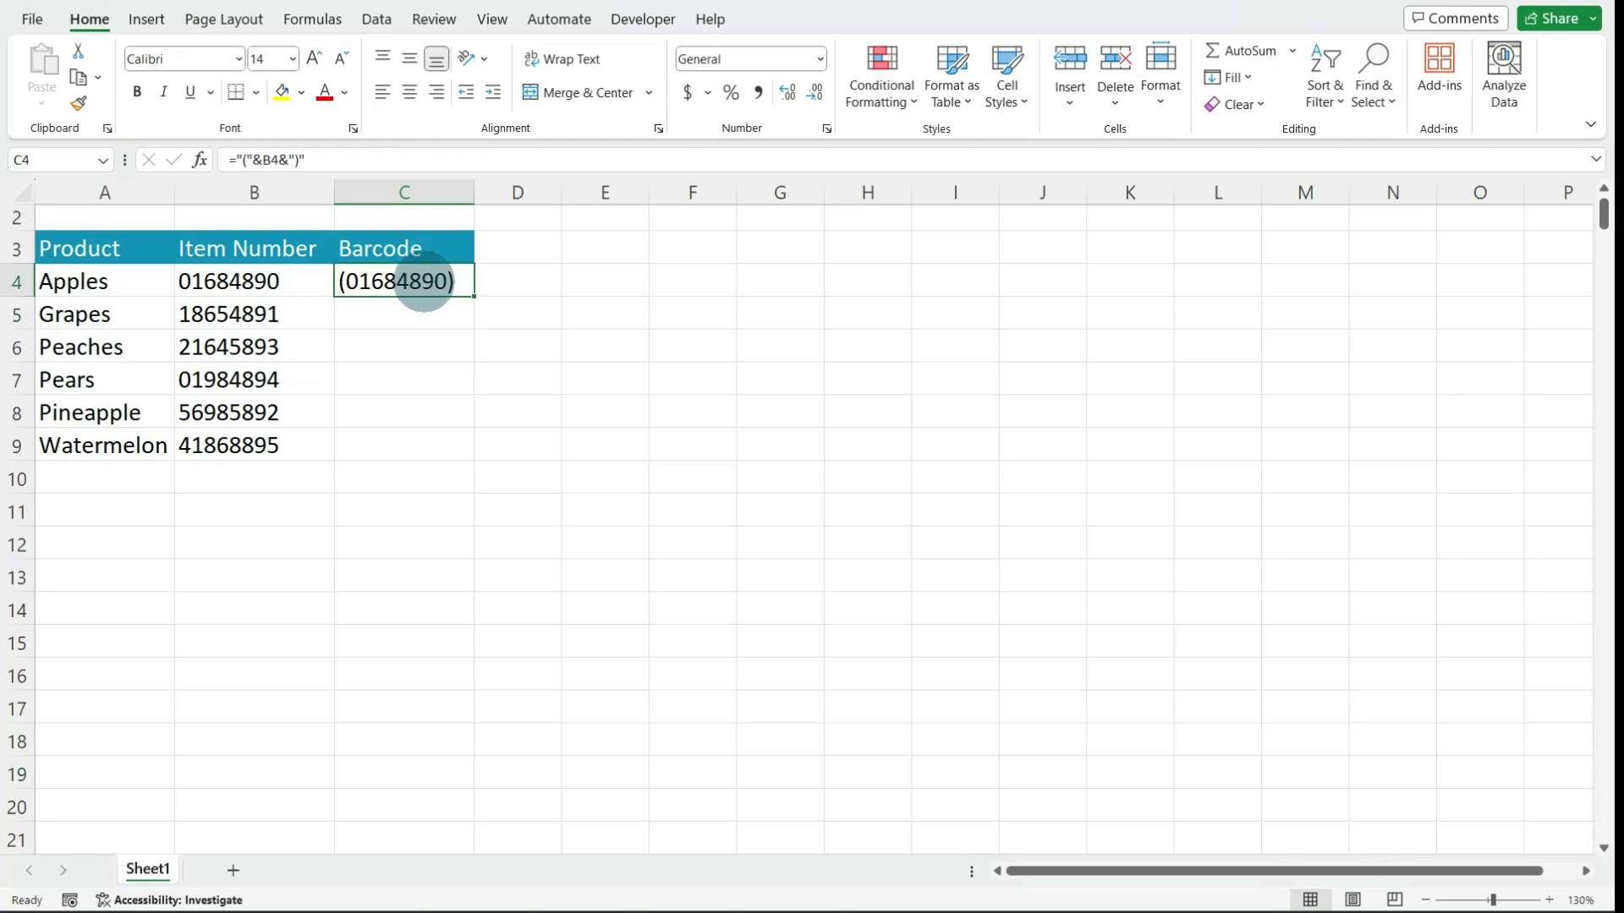
click(239, 59)
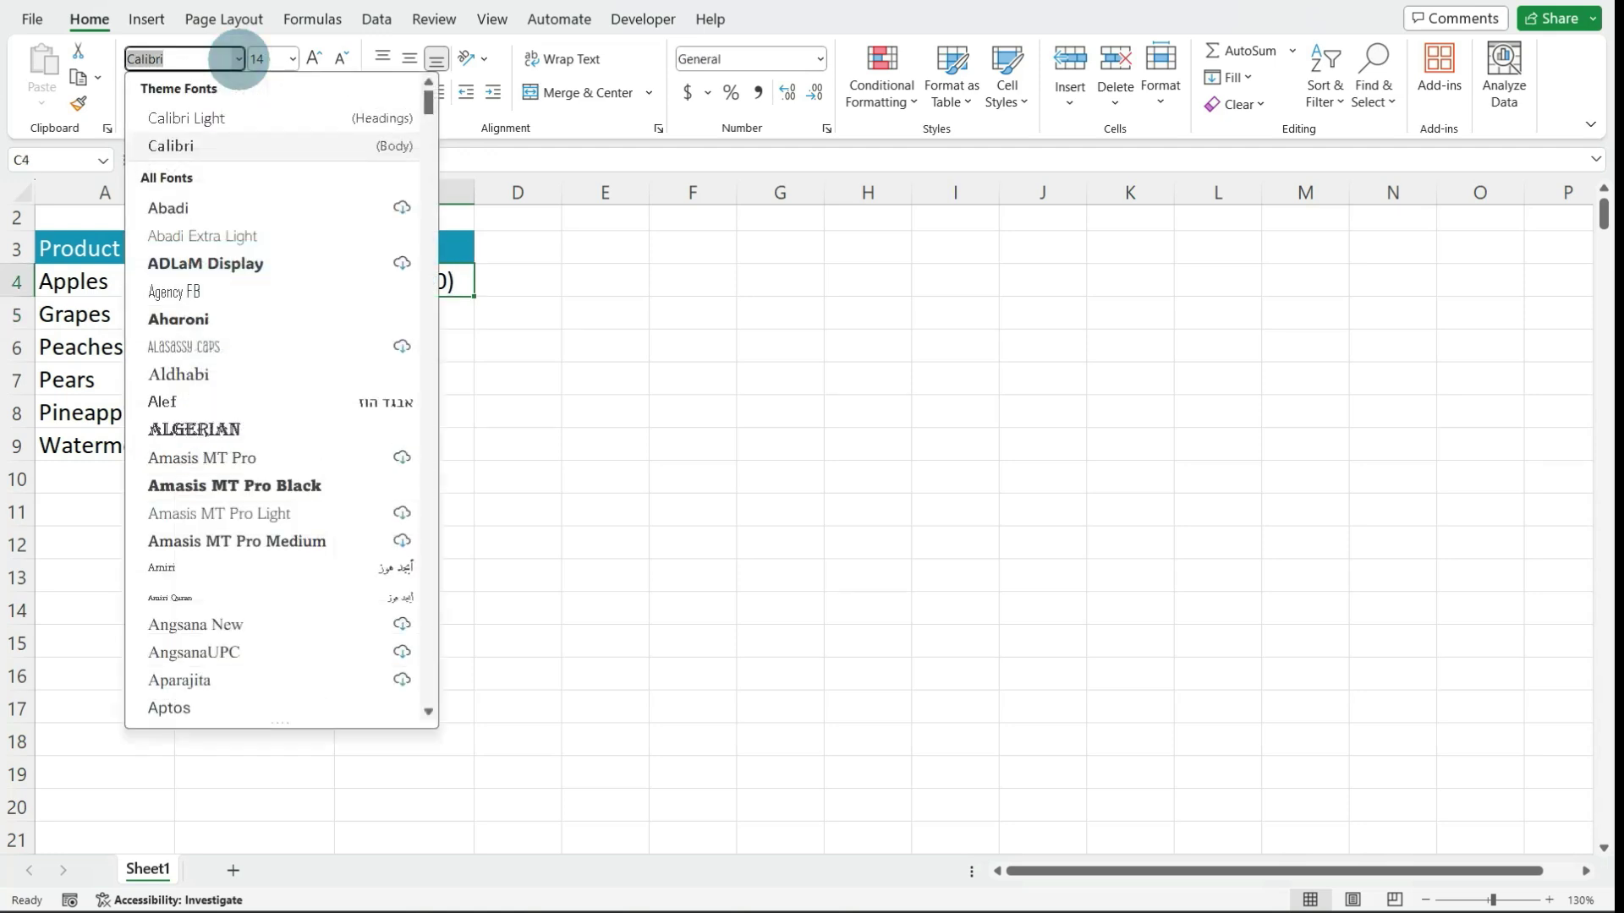
text(IDAutomationHC3)
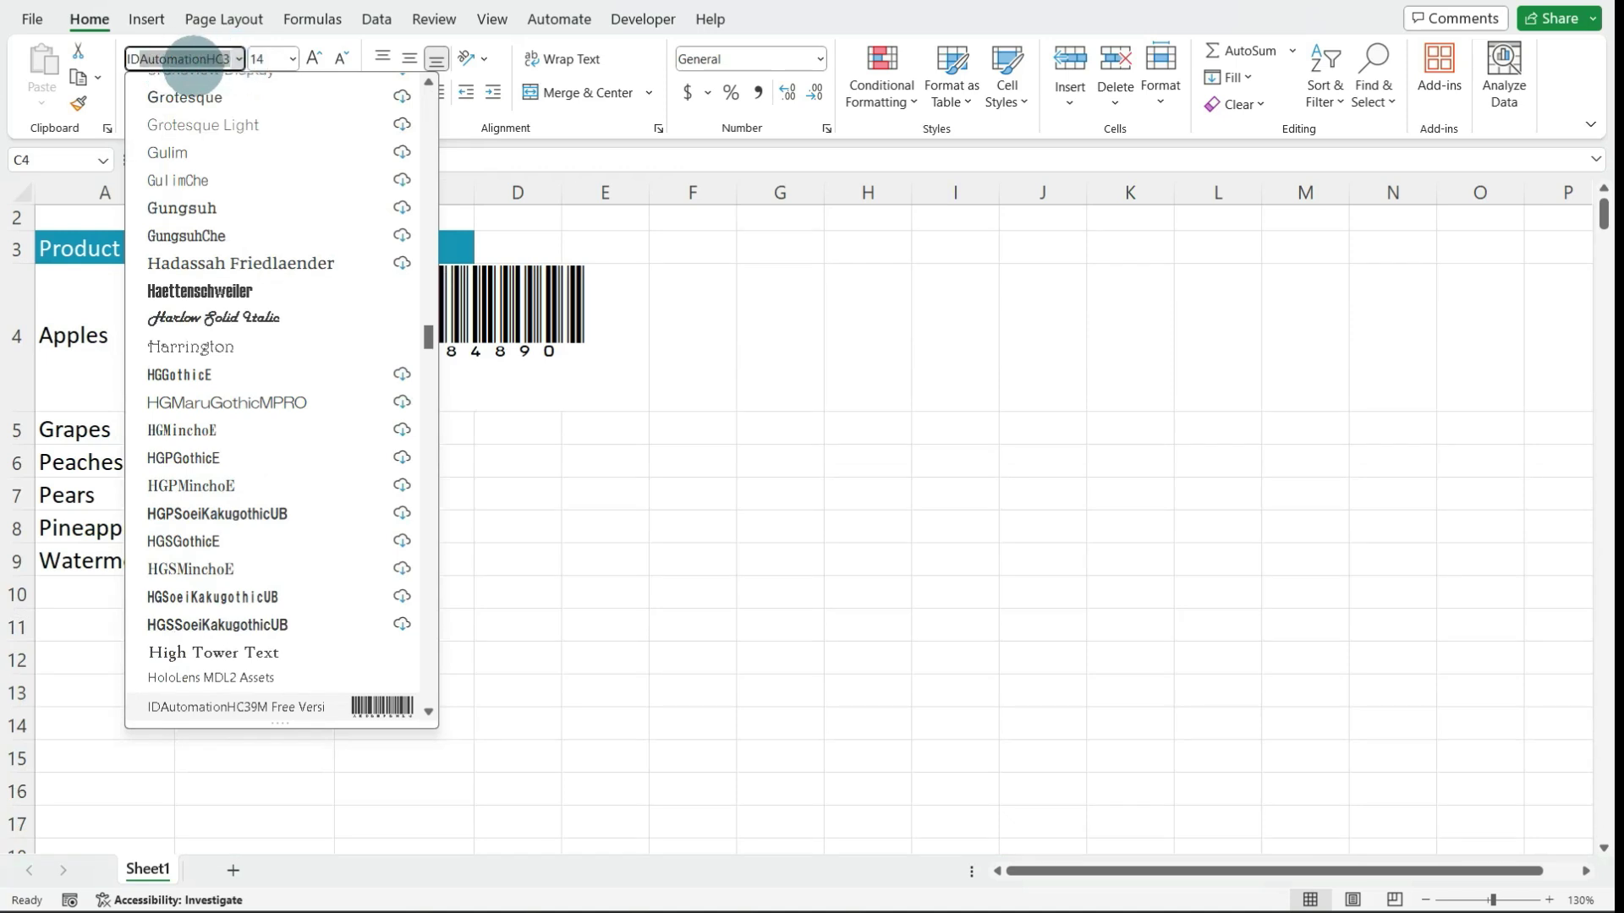
key(Return)
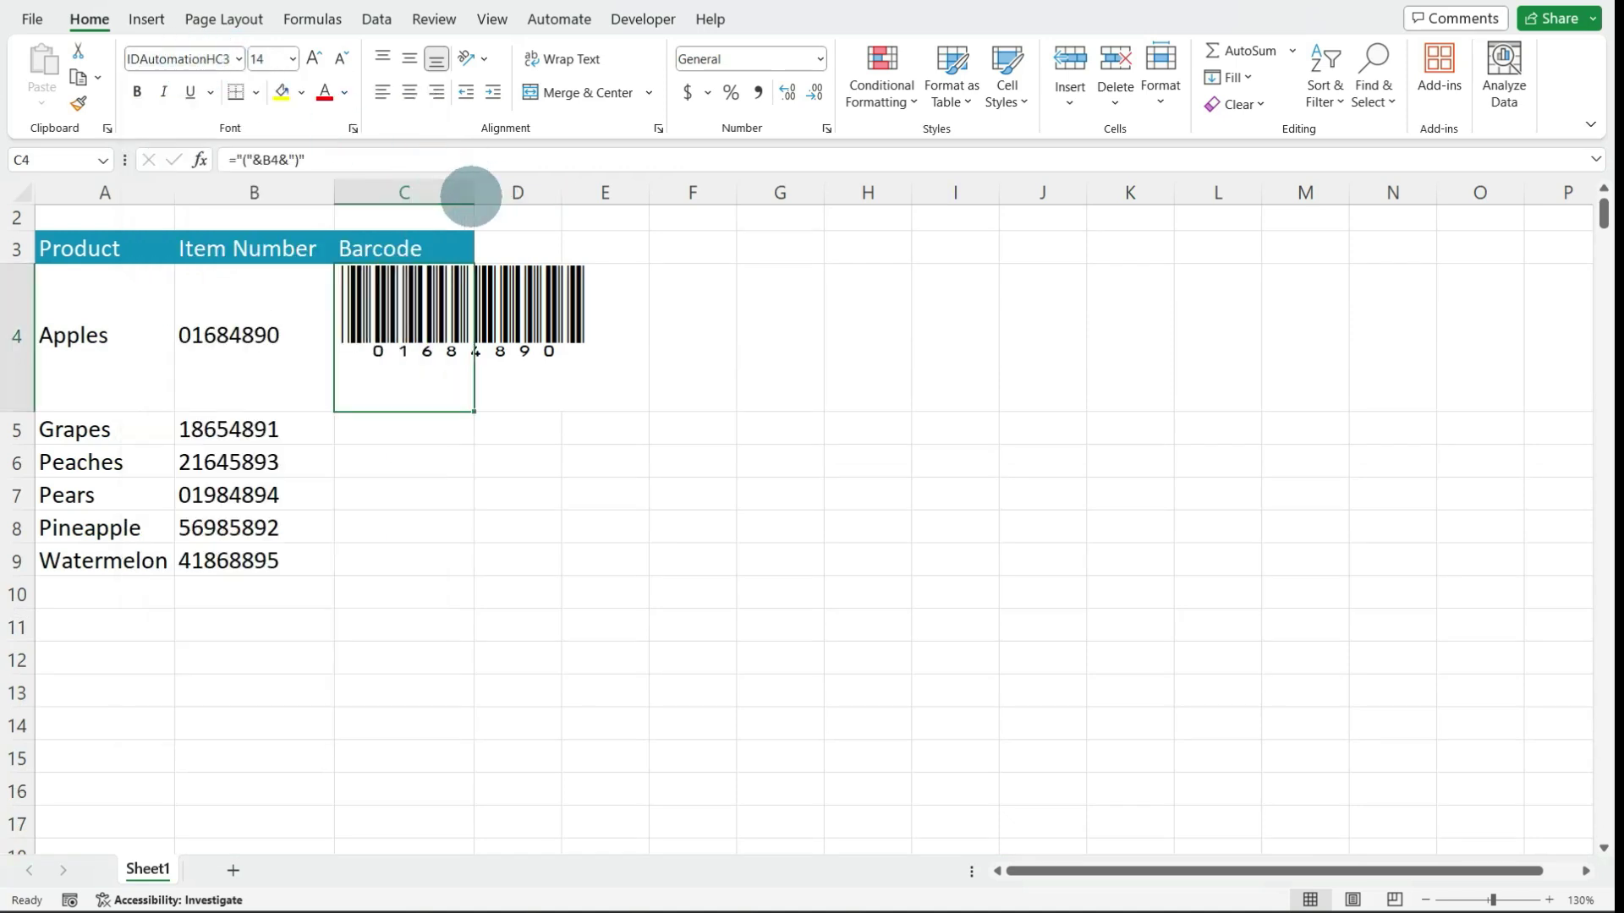
double_click(473, 193)
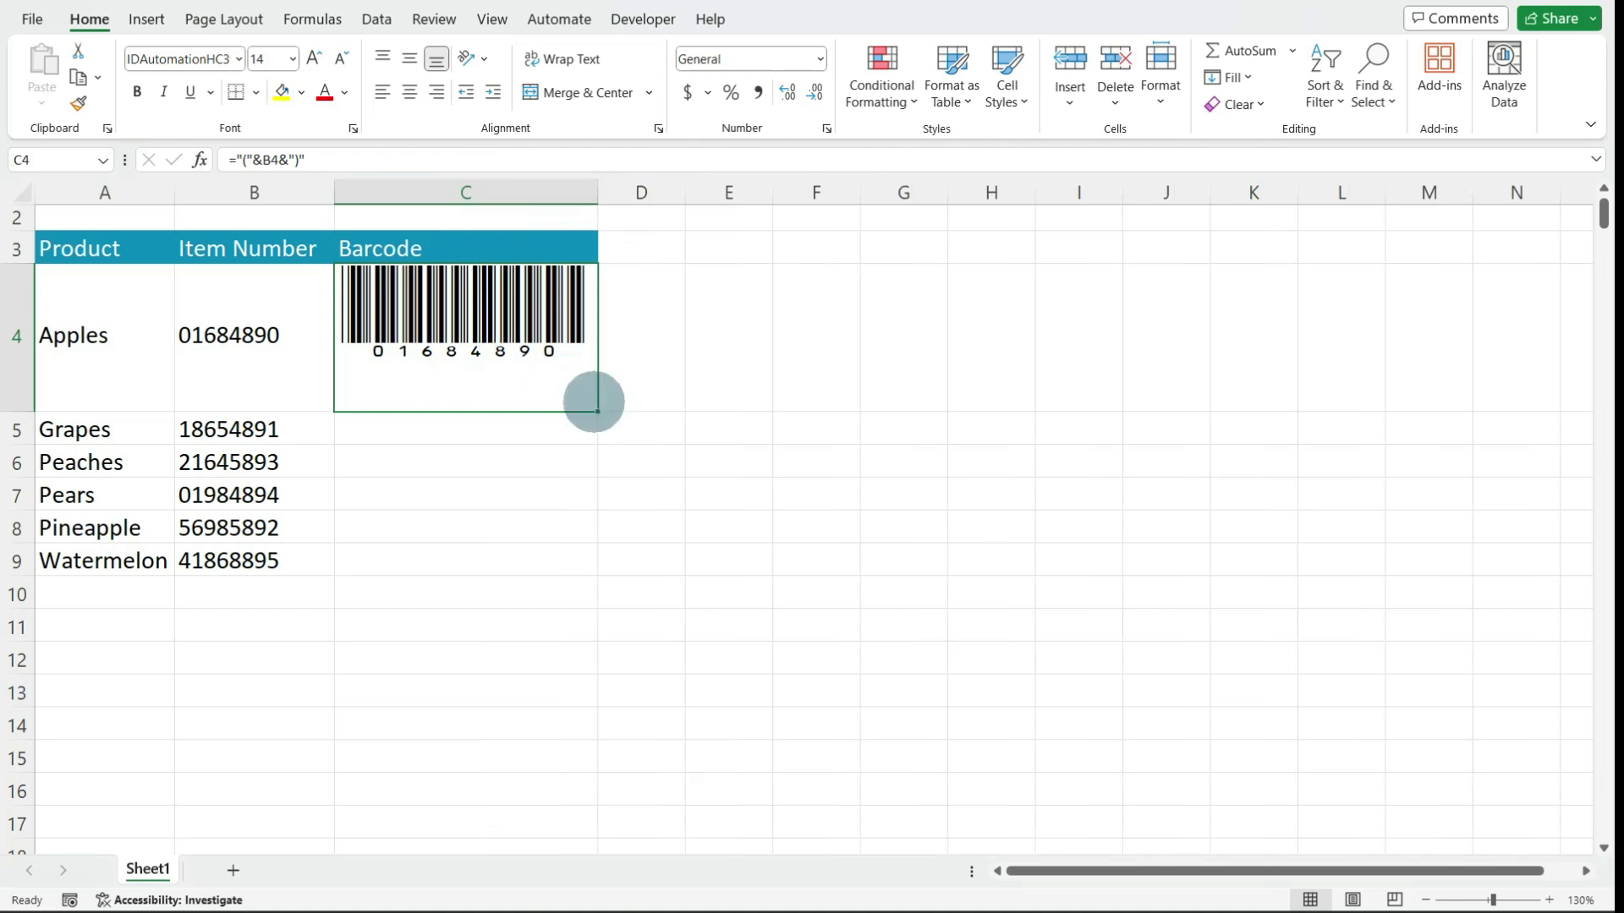
double_click(597, 411)
scroll(597, 412, down, 2)
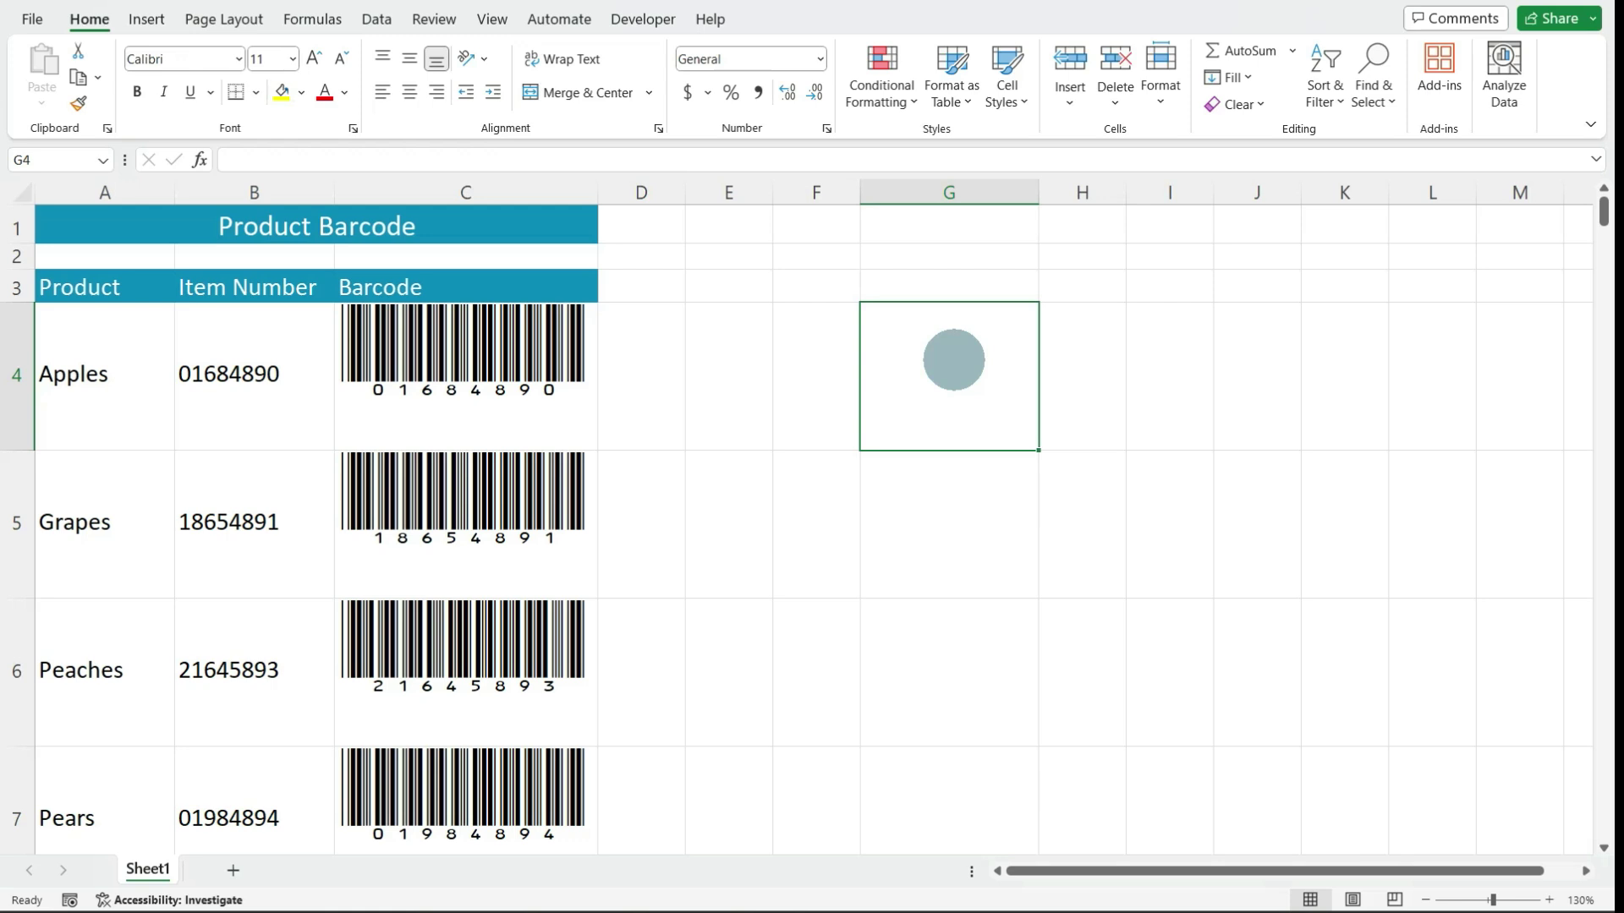
Enter =RANDBETWEEN(100000,500000) in G4
text(=randbetween()
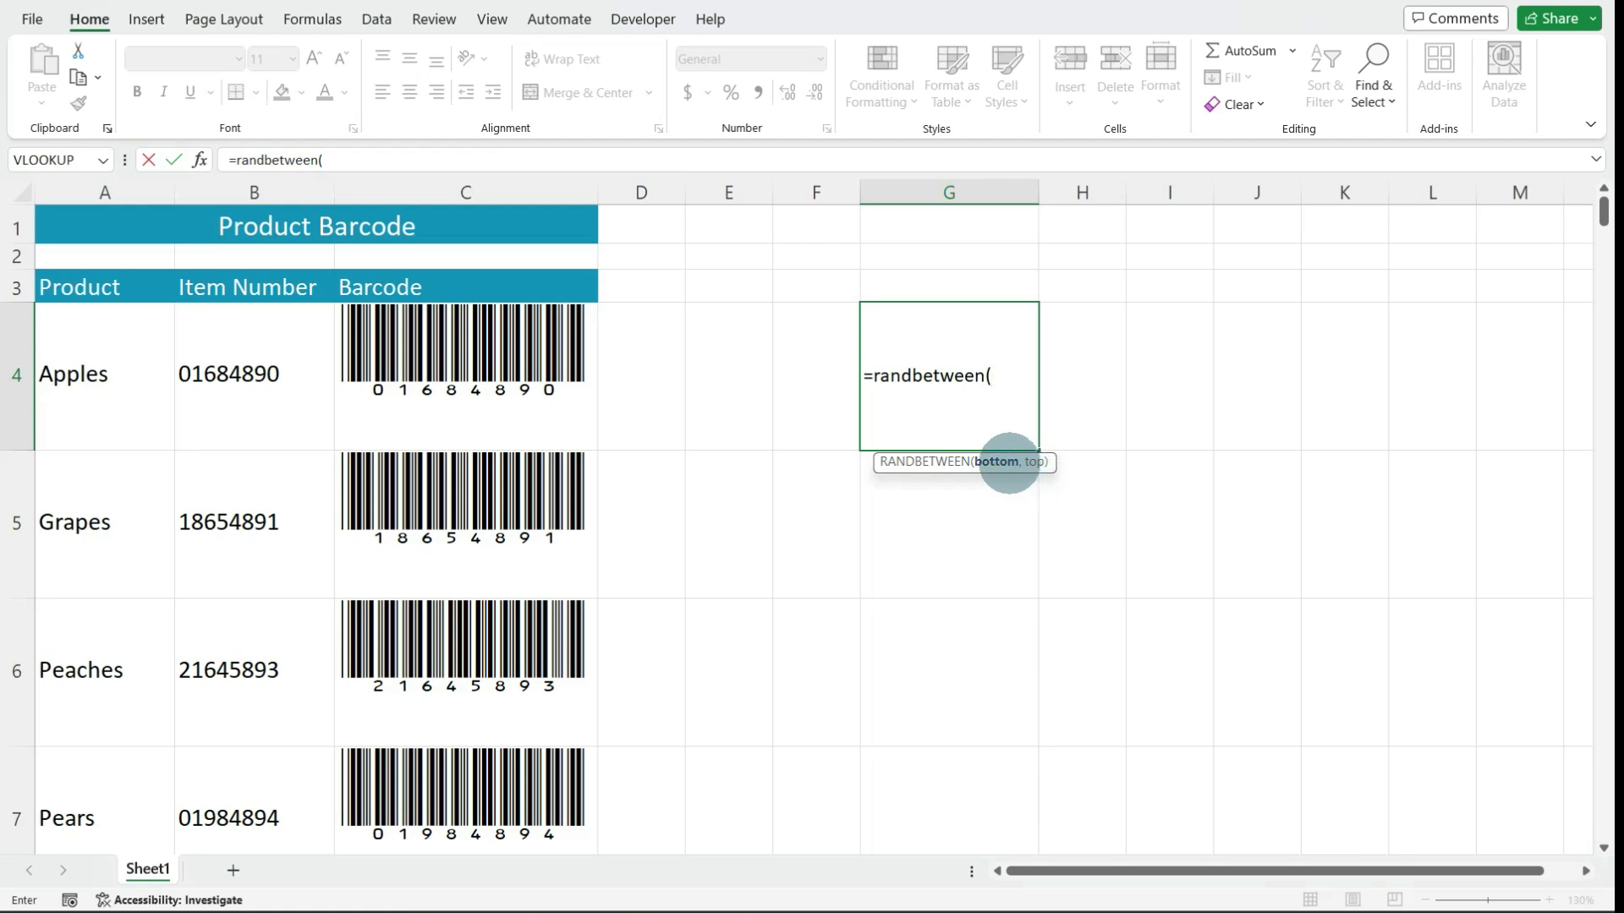
text(100000,)
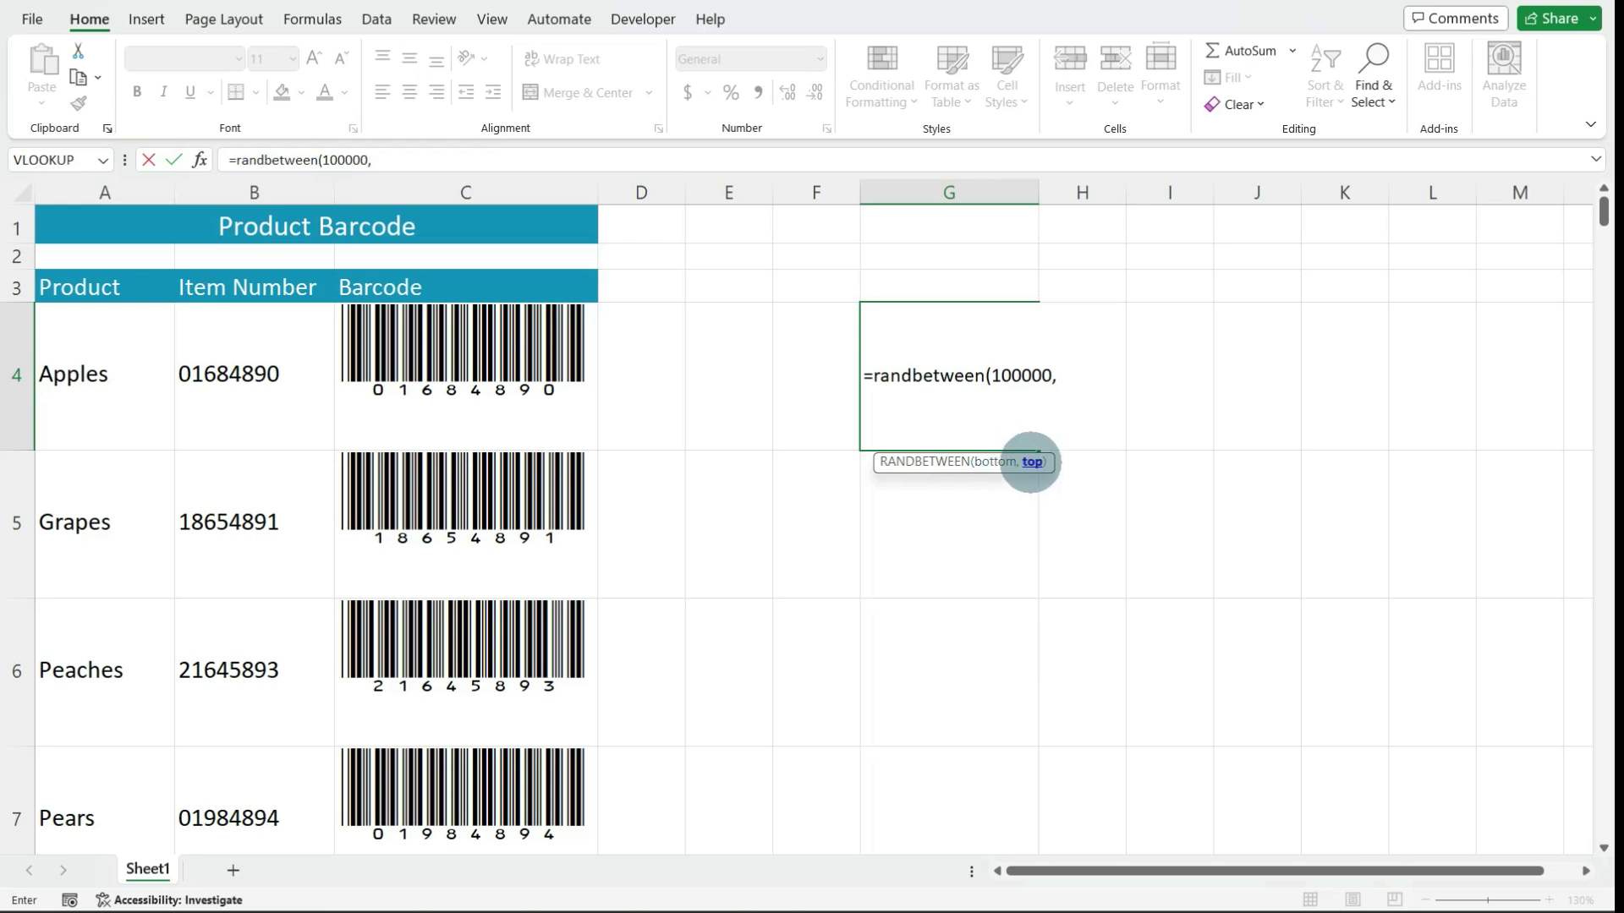
text(500000))
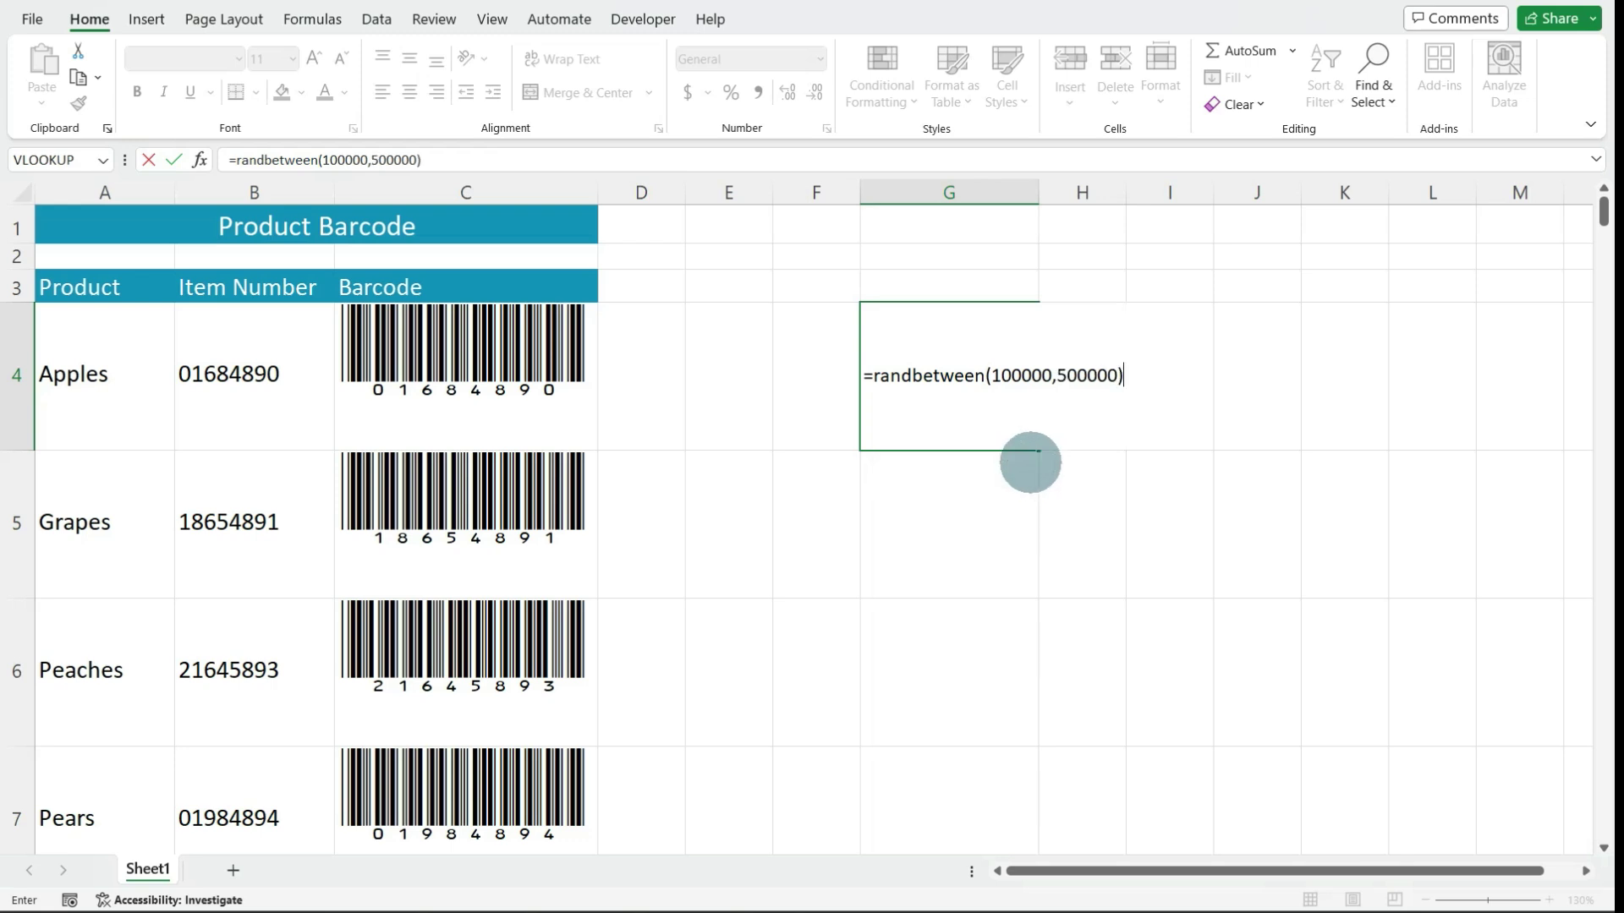
key(Return)
click(998, 407)
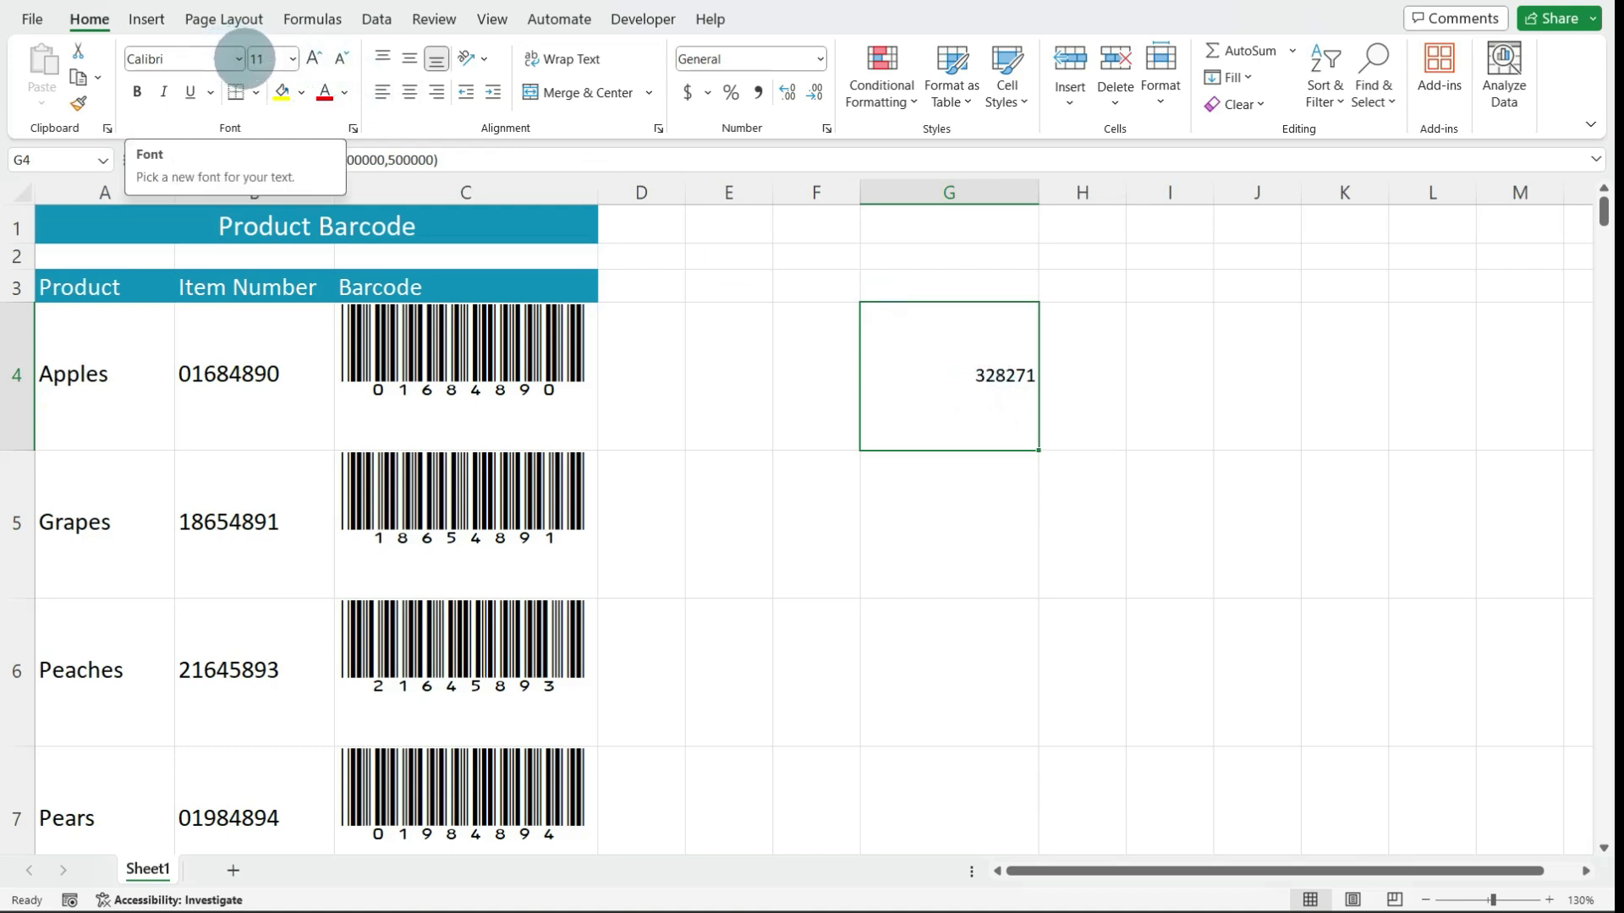
Set G4's font to IDAutomationHC39M and fill the random barcodes down to row 7
click(239, 59)
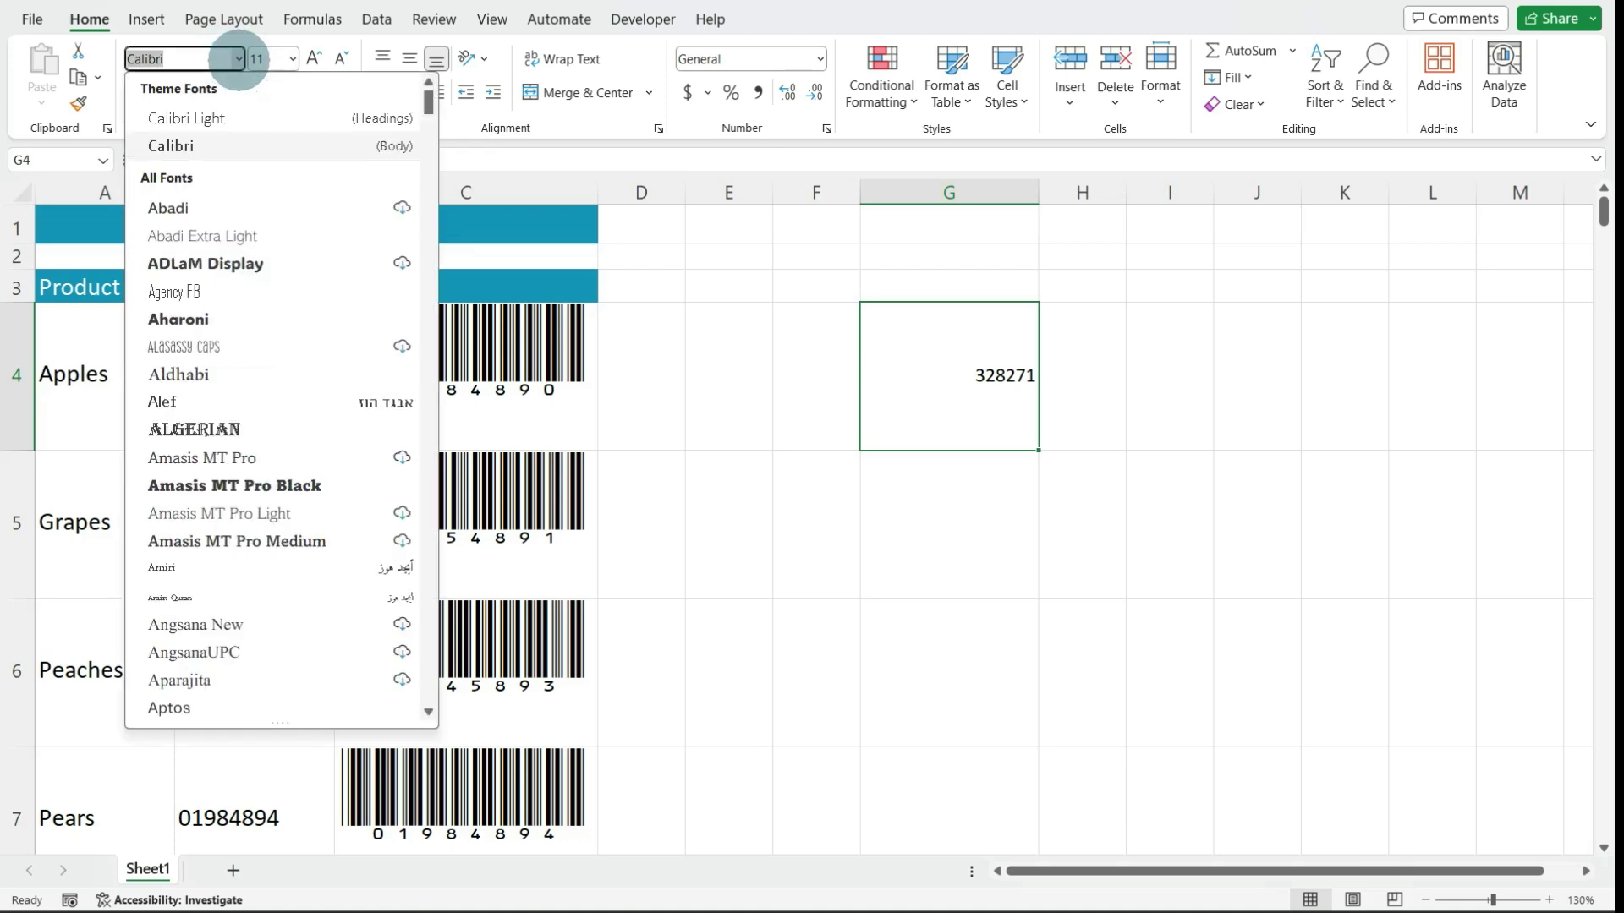
text(IDAutomationHC39M)
key(Return)
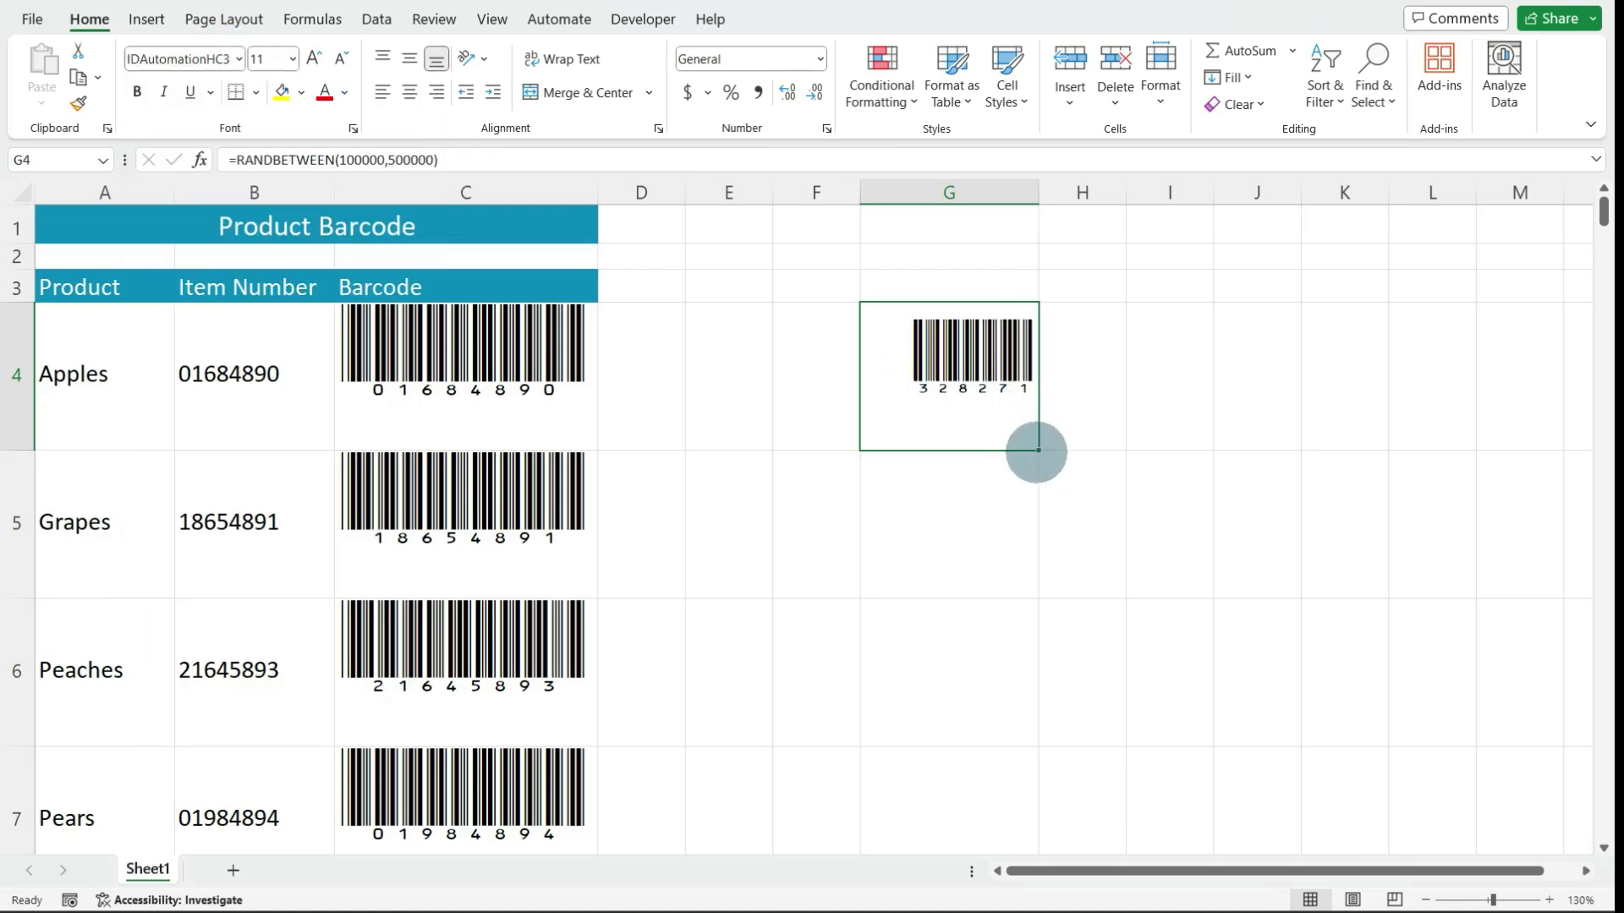
drag(1038, 451, 1014, 825)
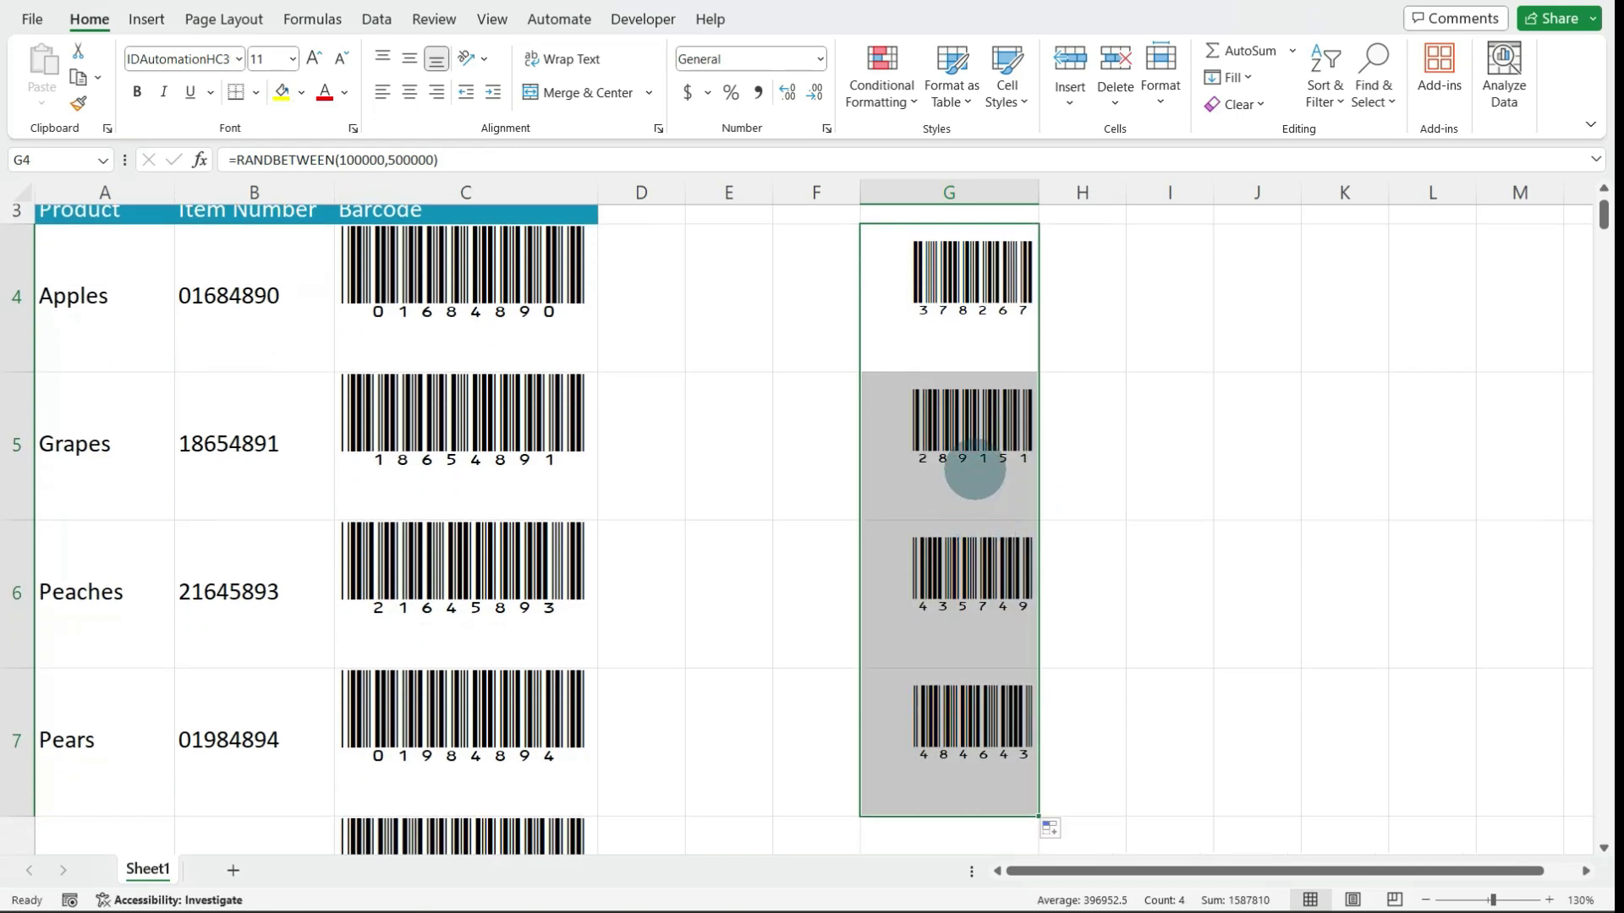